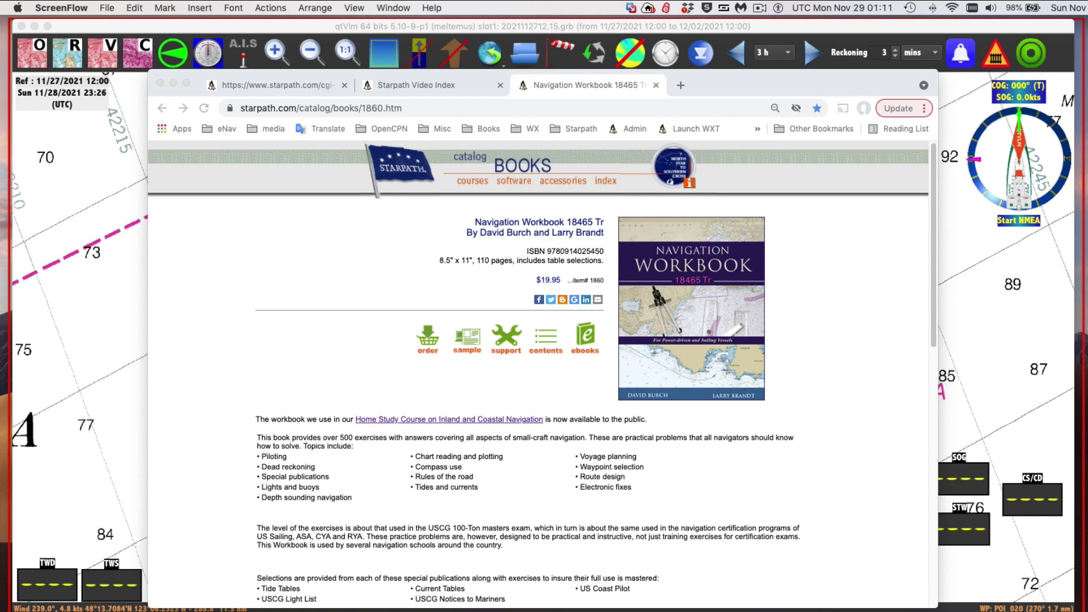
# Bring the Untitled 2 TextEdit note with the 6-16 running-fix problem forward and centre it over the browser
pyautogui.press('super+Tab')
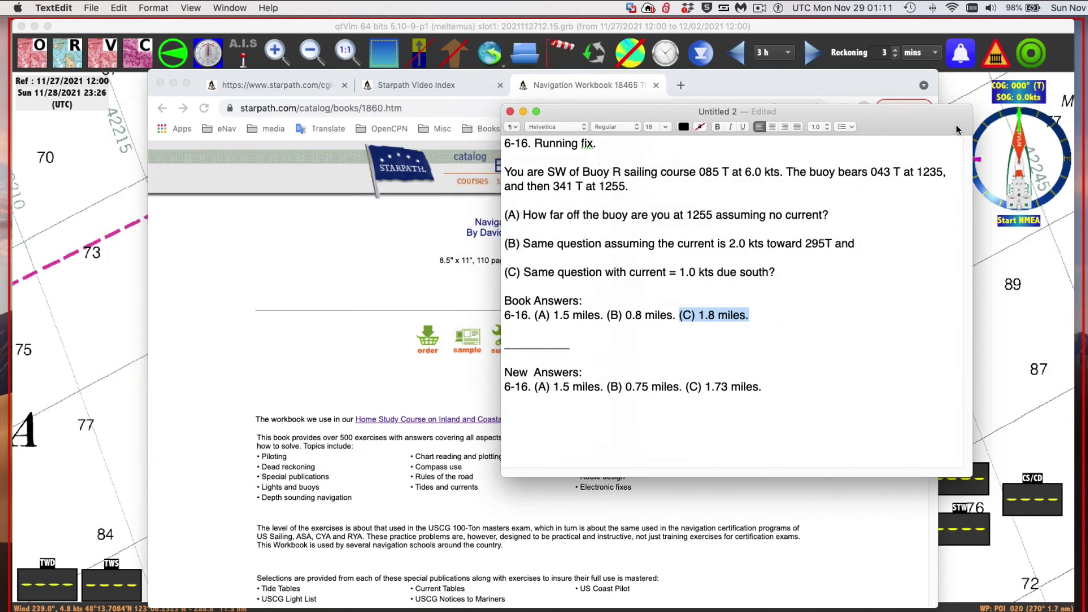
pyautogui.moveTo(1007, 96); pyautogui.dragTo(835, 140)
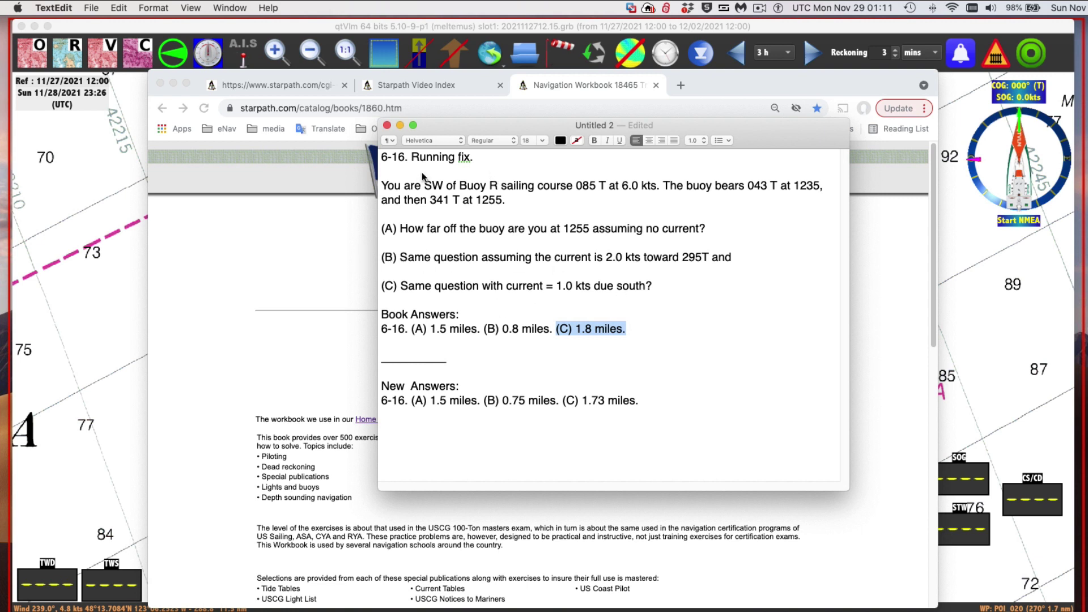
pyautogui.moveTo(522, 124); pyautogui.dragTo(497, 121)
# Minimize the Chrome and TextEdit windows to uncover the qtVlm running-fix chart
pyautogui.doubleClick(729, 76)
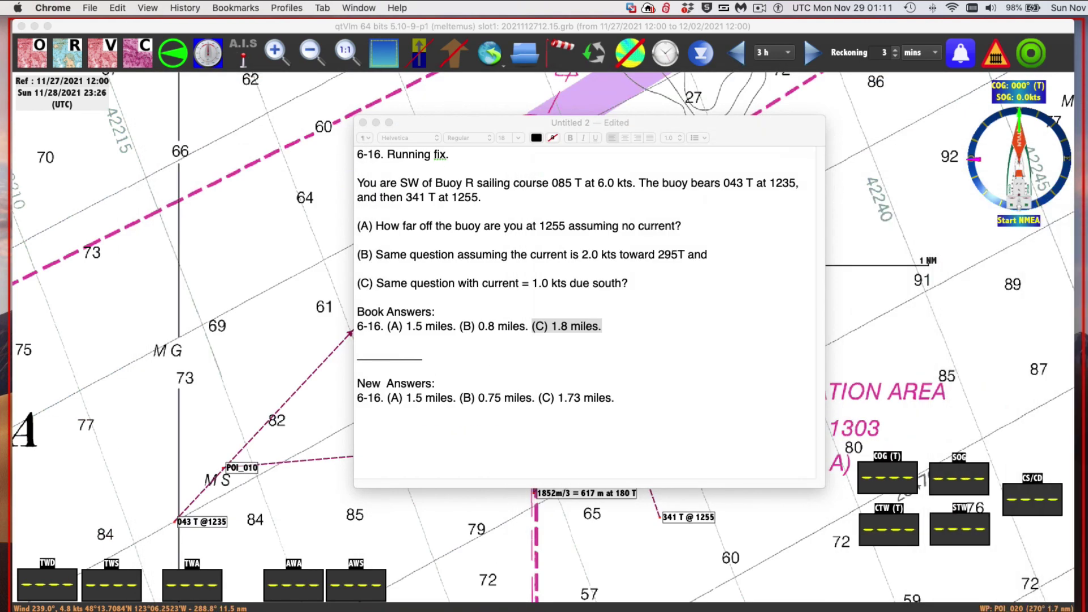
pyautogui.doubleClick(468, 130)
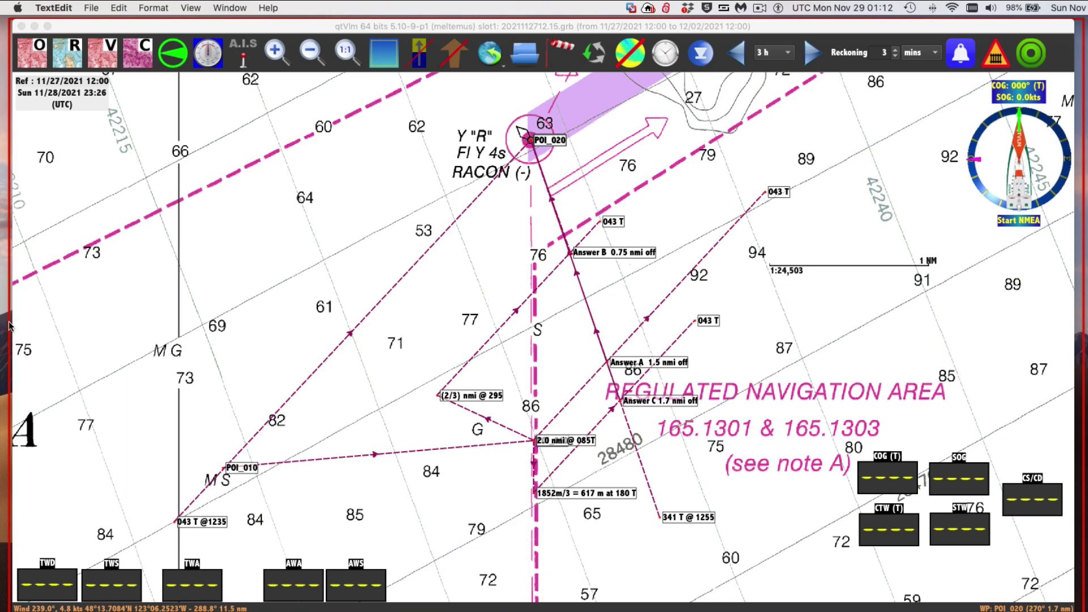
pyautogui.scroll(-4, 575, 319)
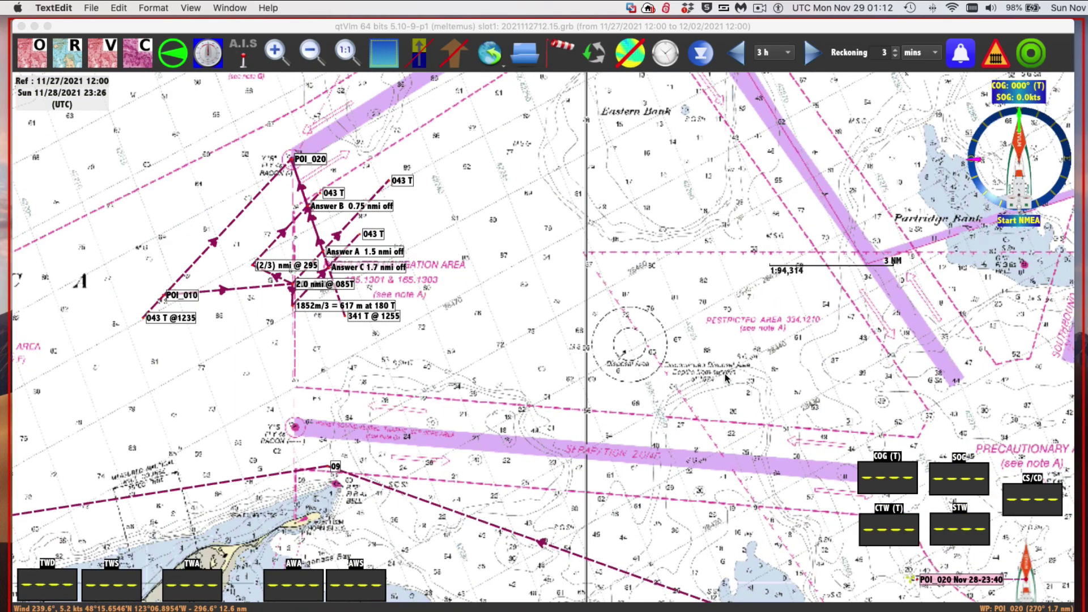
pyautogui.scroll(3, 475, 214)
# Adjust the chart zoom, then briefly check the TextEdit notes and hide them again
pyautogui.click(652, 290)
pyautogui.scroll(4, 665, 278)
pyautogui.scroll(-2, 705, 347)
pyautogui.press('super+Tab')
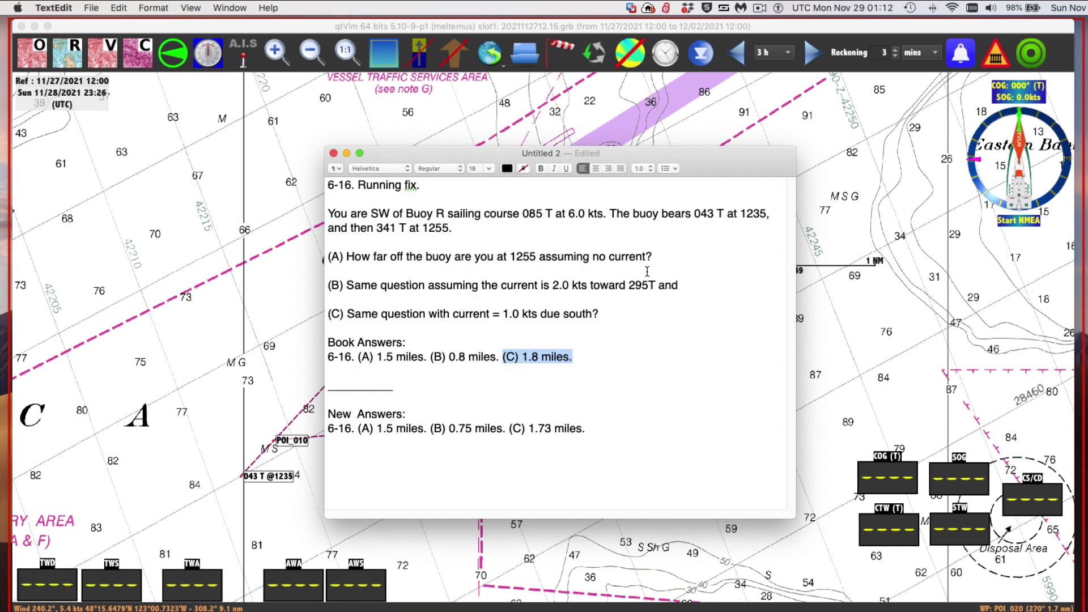
pyautogui.press('super+Tab')
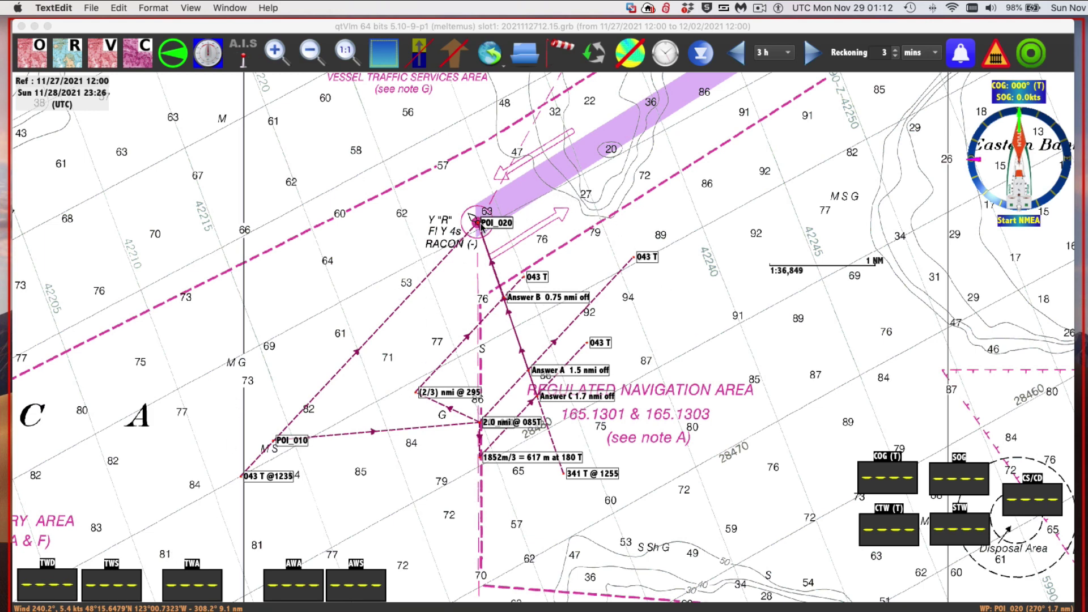
pyautogui.moveTo(650, 211); pyautogui.dragTo(687, 187)
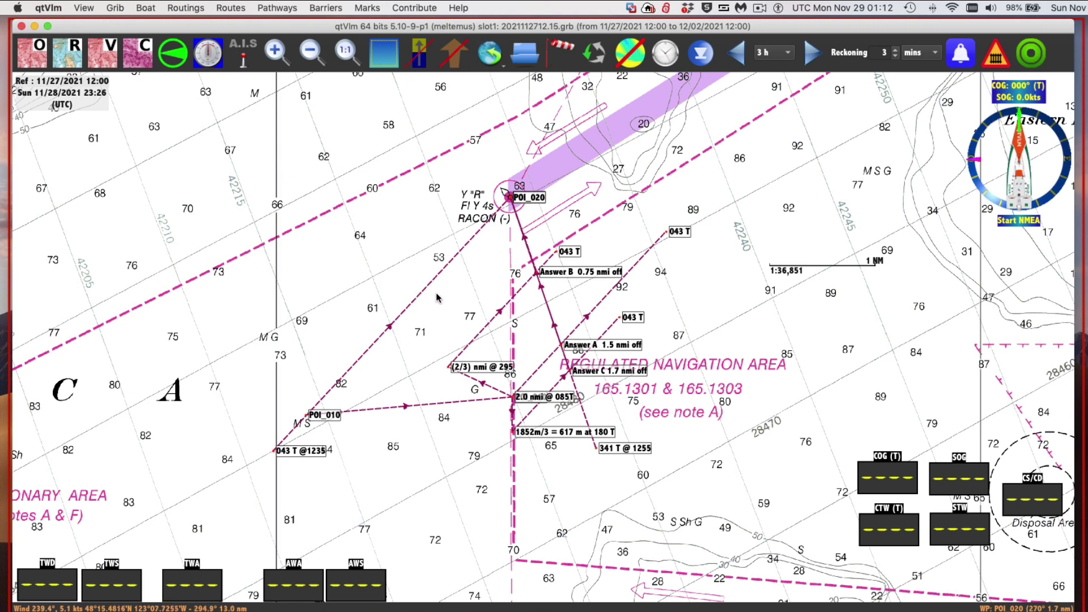
pyautogui.moveTo(429, 287)
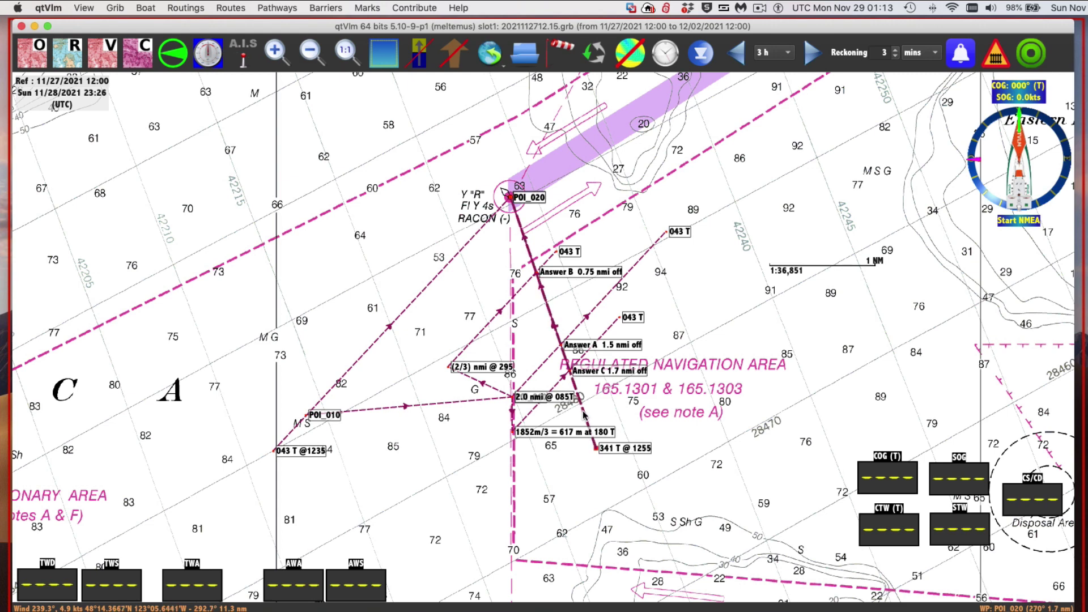
pyautogui.moveTo(584, 413)
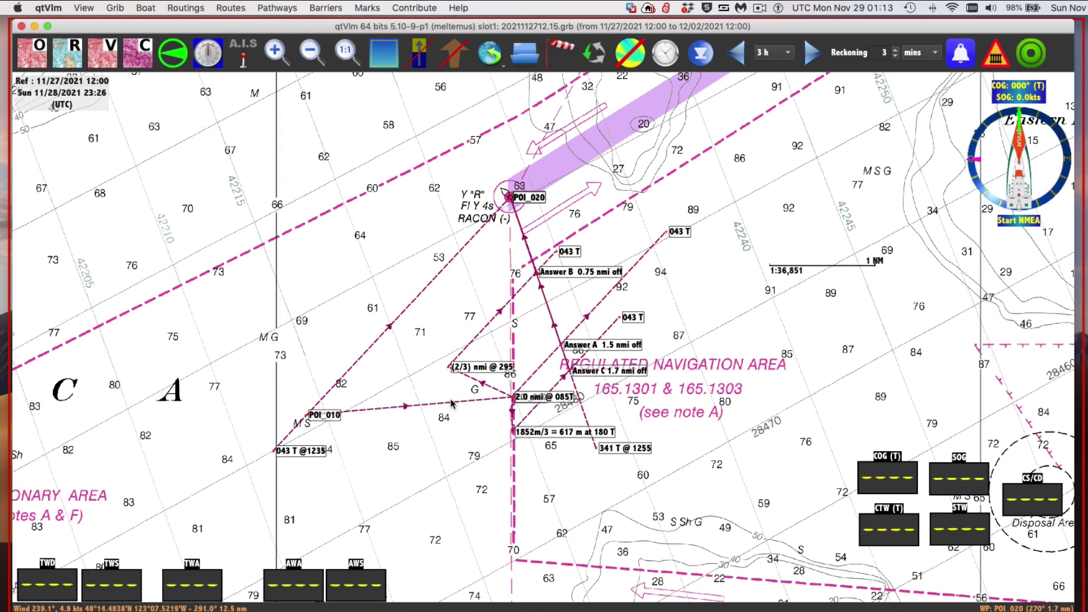
pyautogui.moveTo(449, 403)
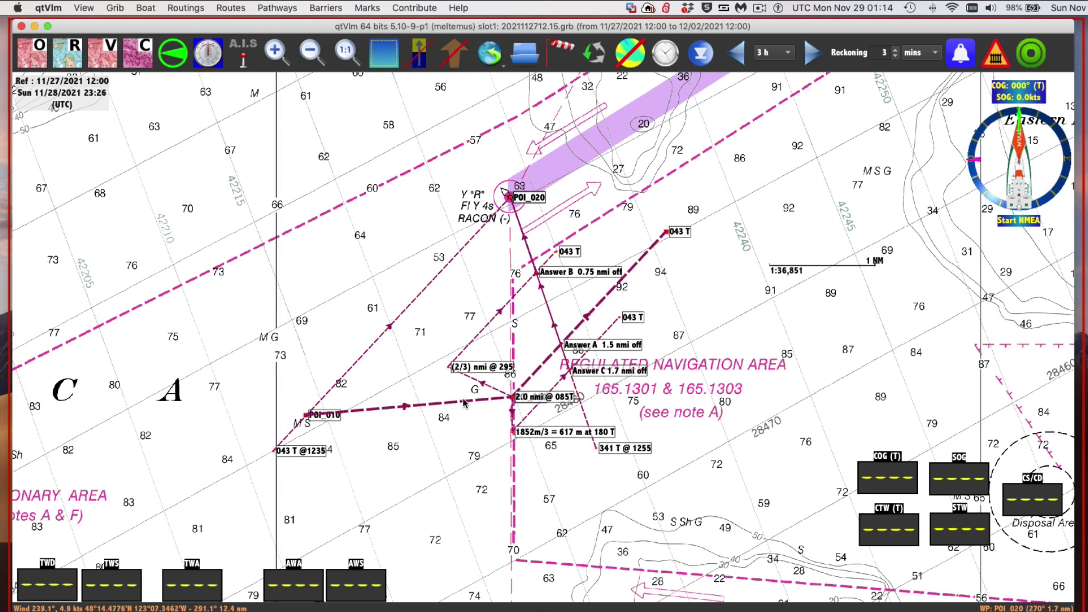
pyautogui.moveTo(512, 401)
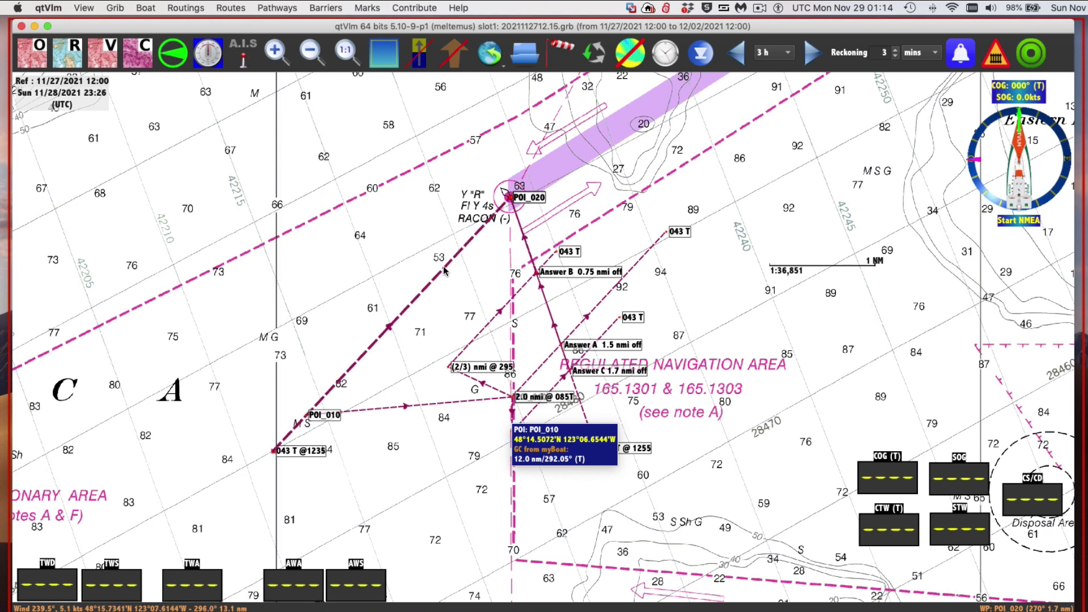
pyautogui.moveTo(445, 271)
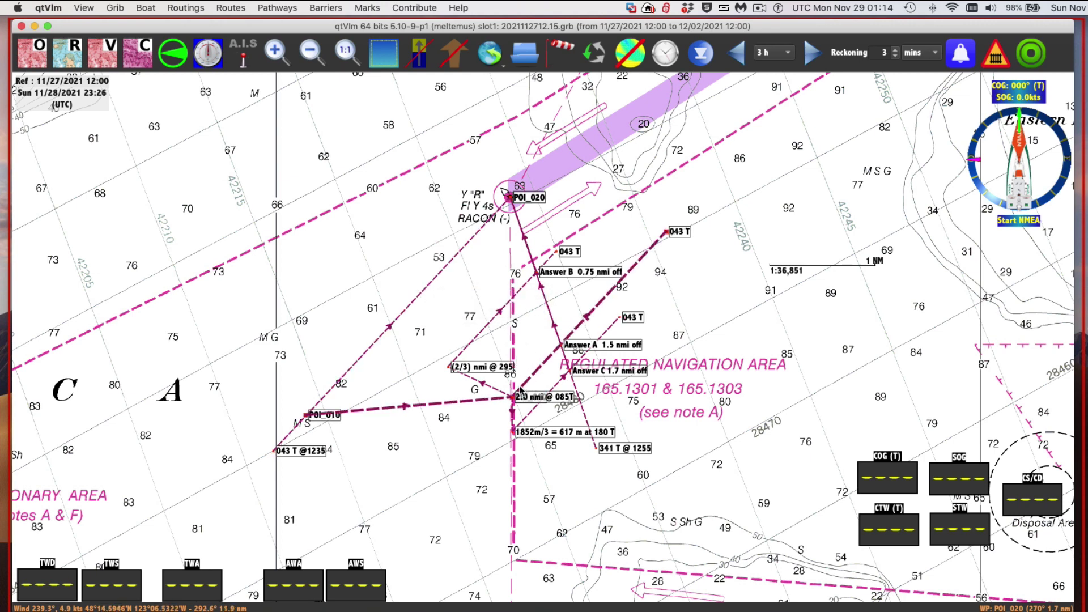
pyautogui.moveTo(520, 391)
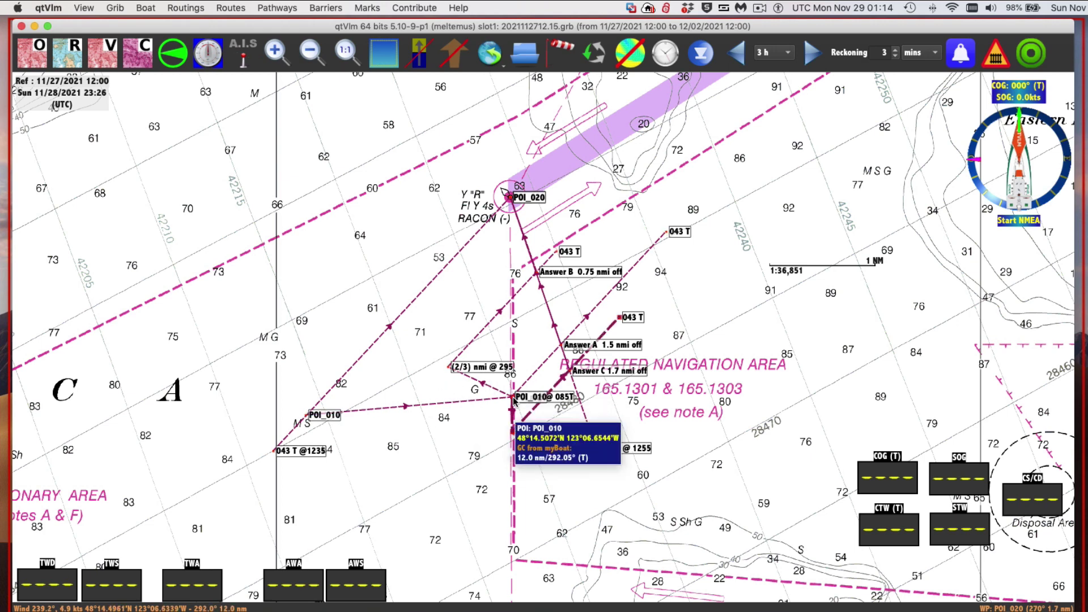
pyautogui.moveTo(682, 234)
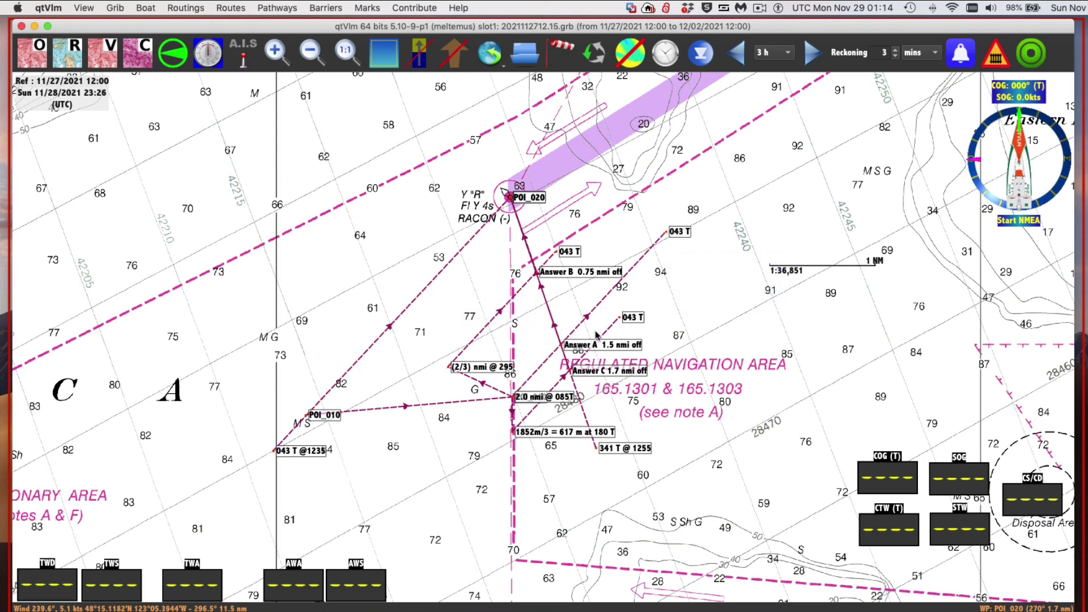
pyautogui.moveTo(571, 349)
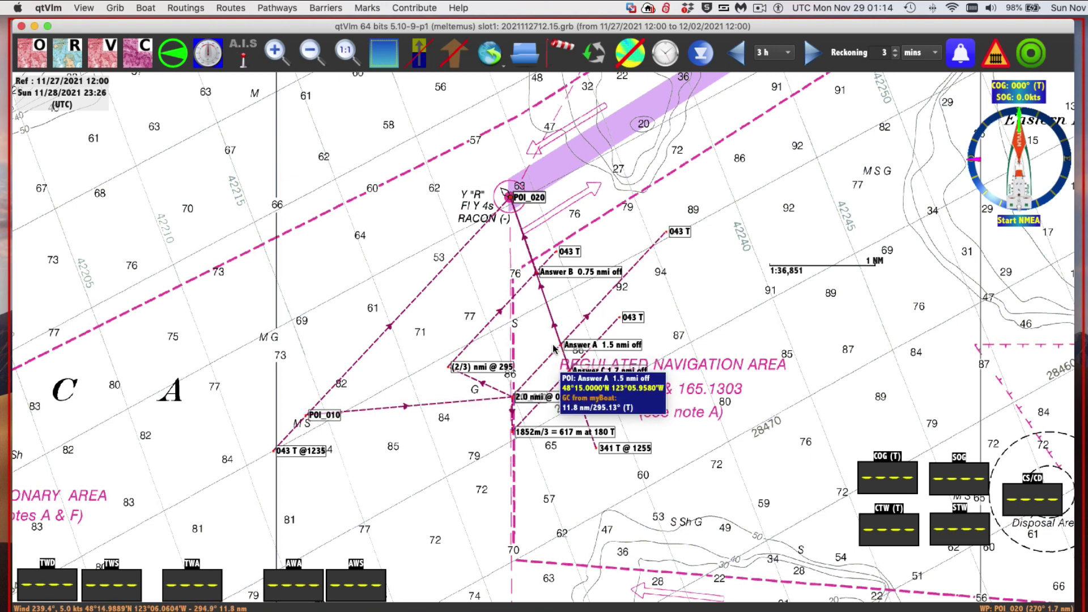
pyautogui.scroll(3, 561, 346)
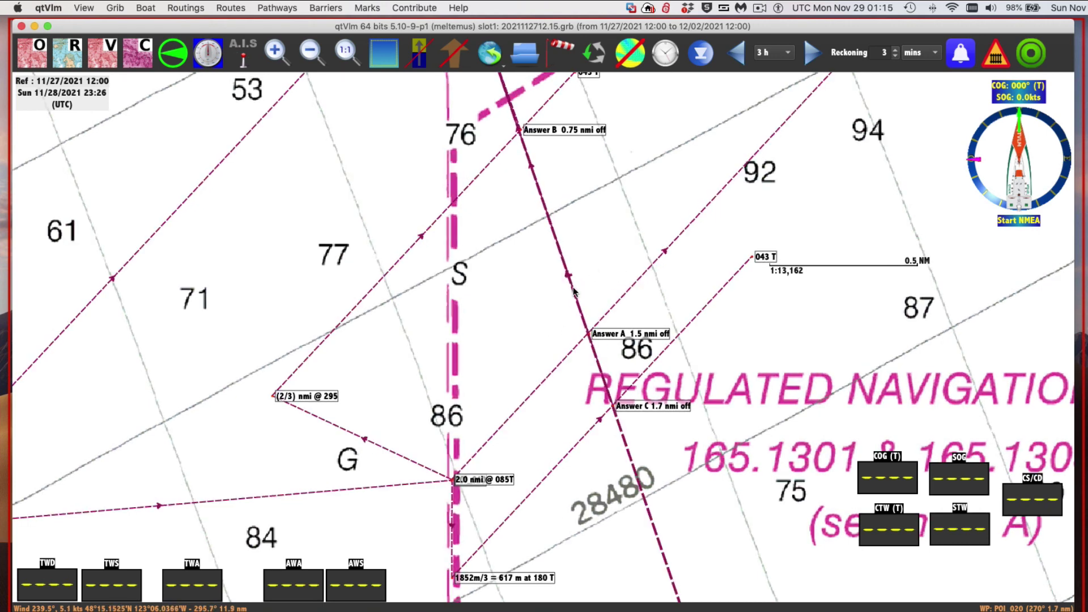
pyautogui.moveTo(574, 291)
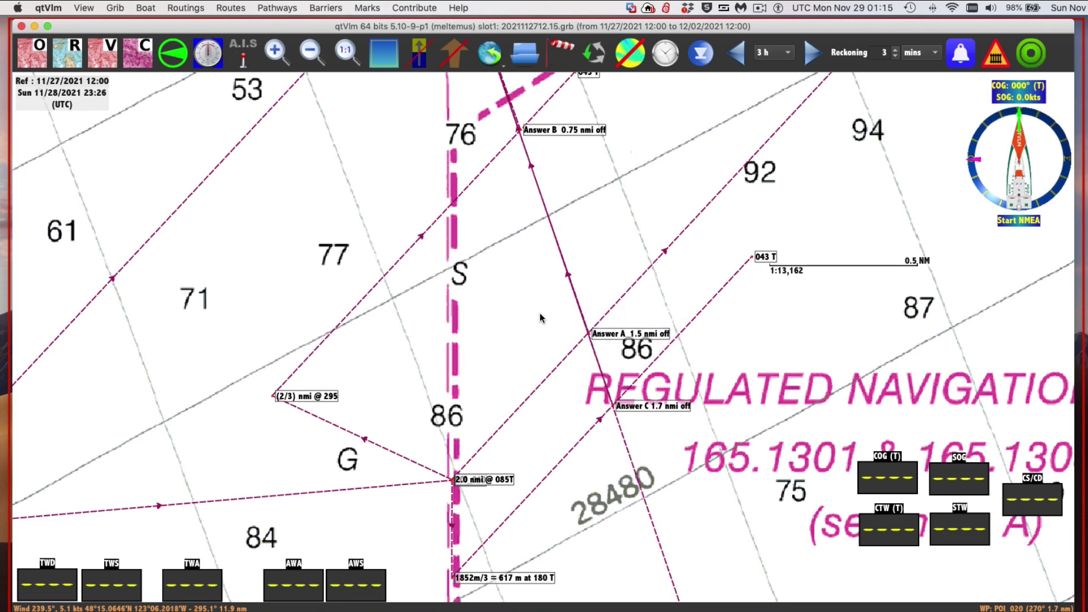
pyautogui.scroll(-3, 542, 316)
# Pan toward buoy R and pick a measuring option on the Answer A point, opening a Course Over Ground graph
pyautogui.moveTo(579, 246); pyautogui.dragTo(578, 287)
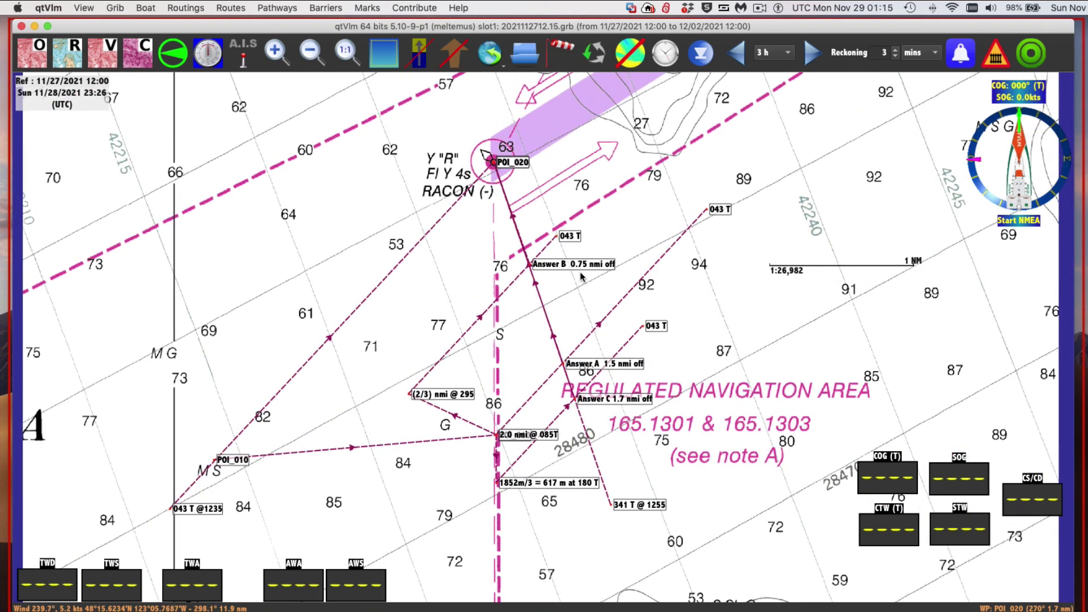
pyautogui.rightClick(575, 366)
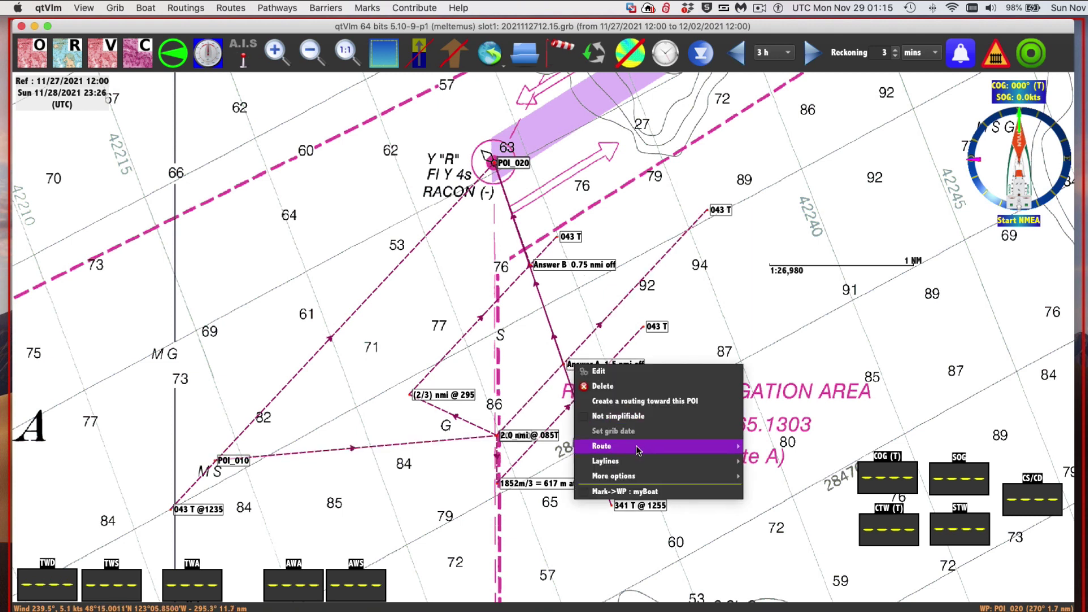
pyautogui.moveTo(652, 476)
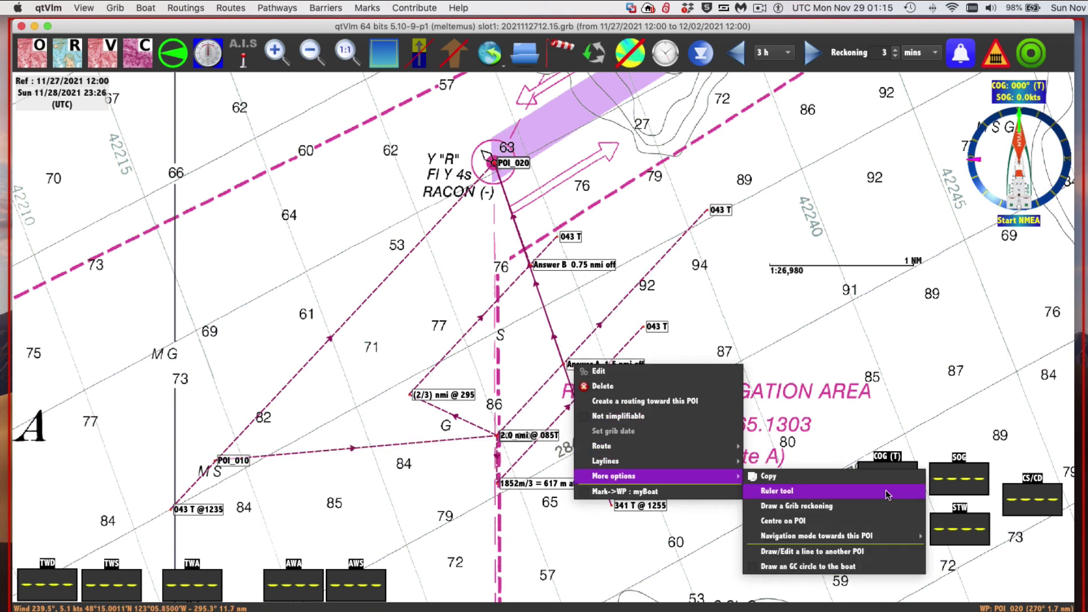
pyautogui.click(807, 490)
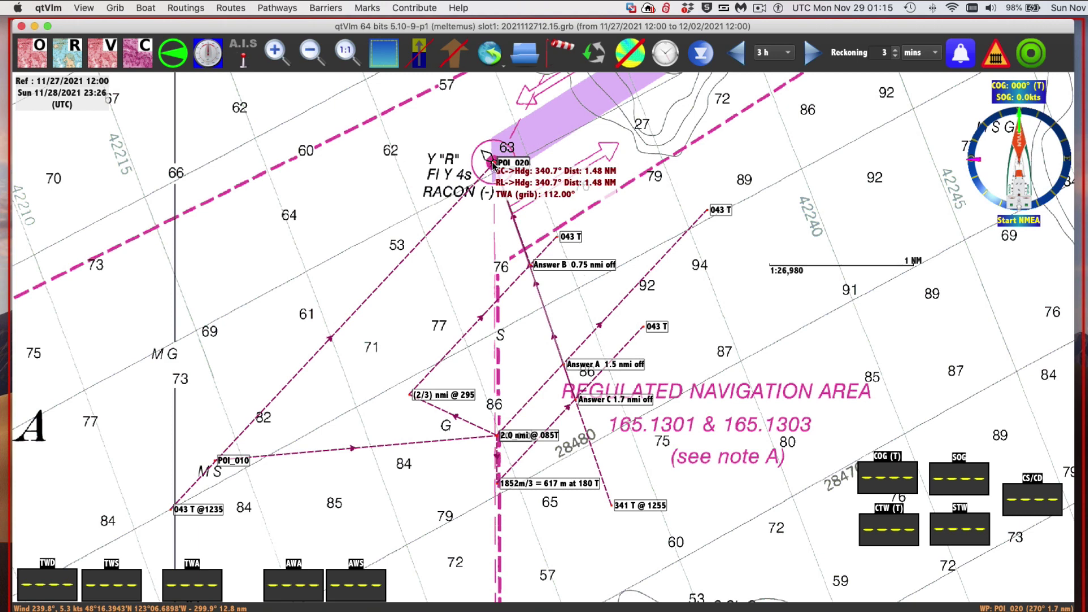
pyautogui.scroll(3, 495, 165)
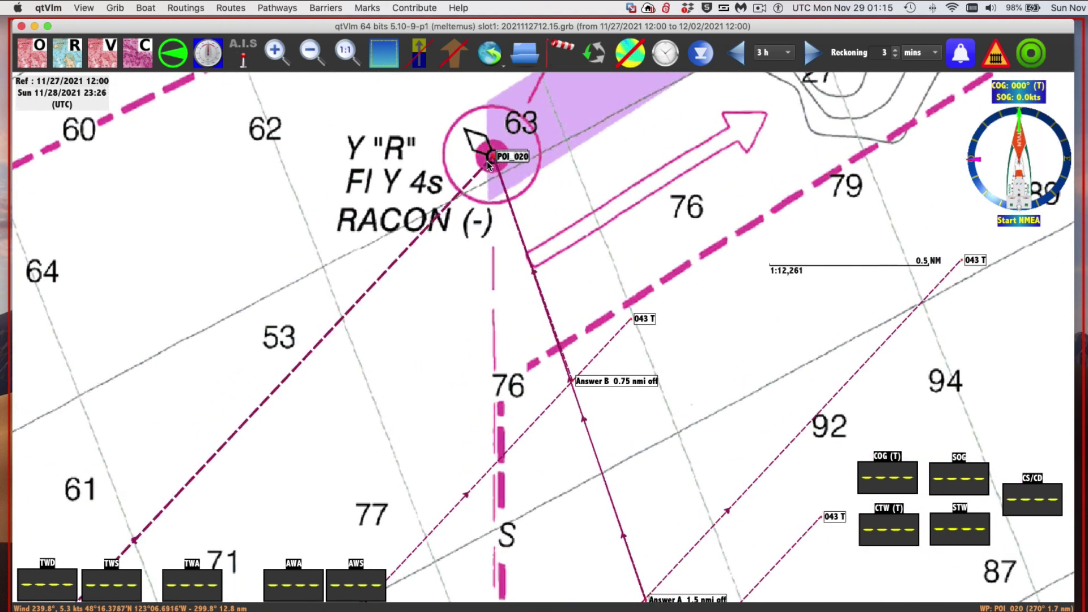
pyautogui.scroll(-1, 686, 343)
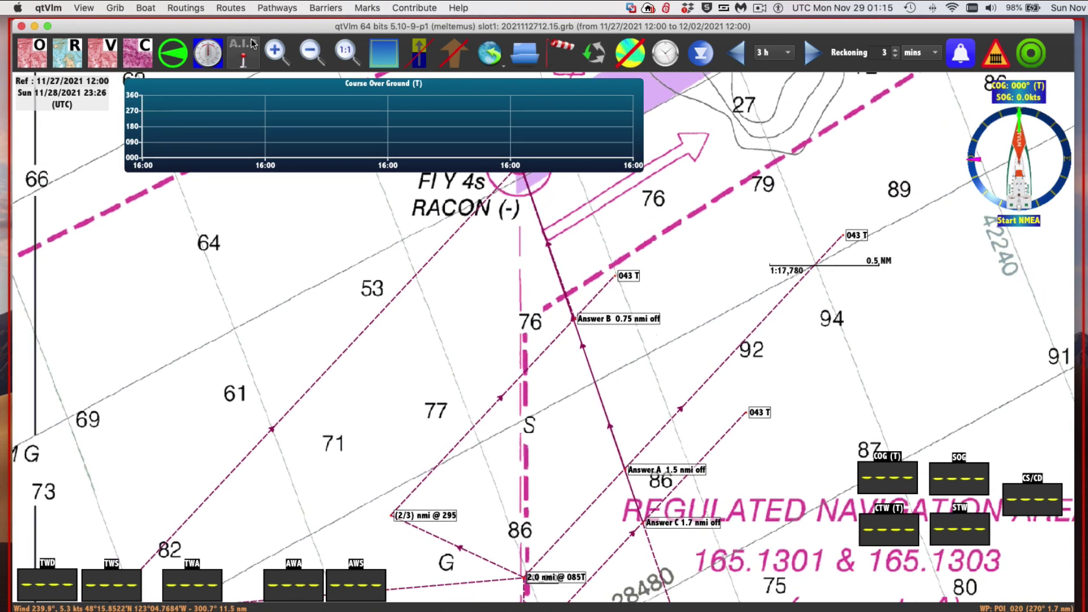
# Close the Course Over Ground gauge and graph panel
pyautogui.click(903, 475)
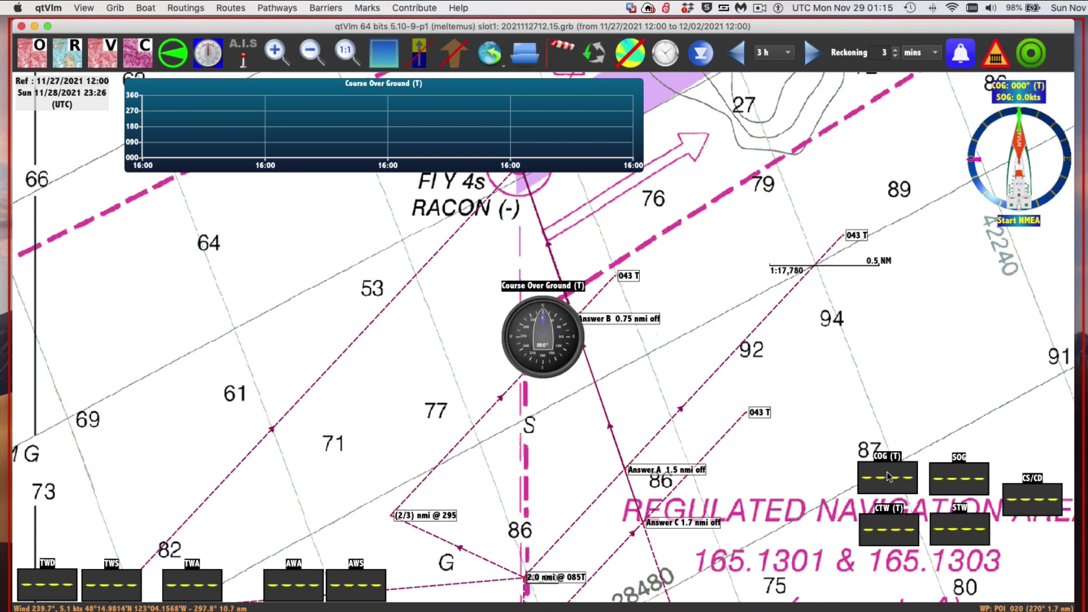
pyautogui.click(889, 481)
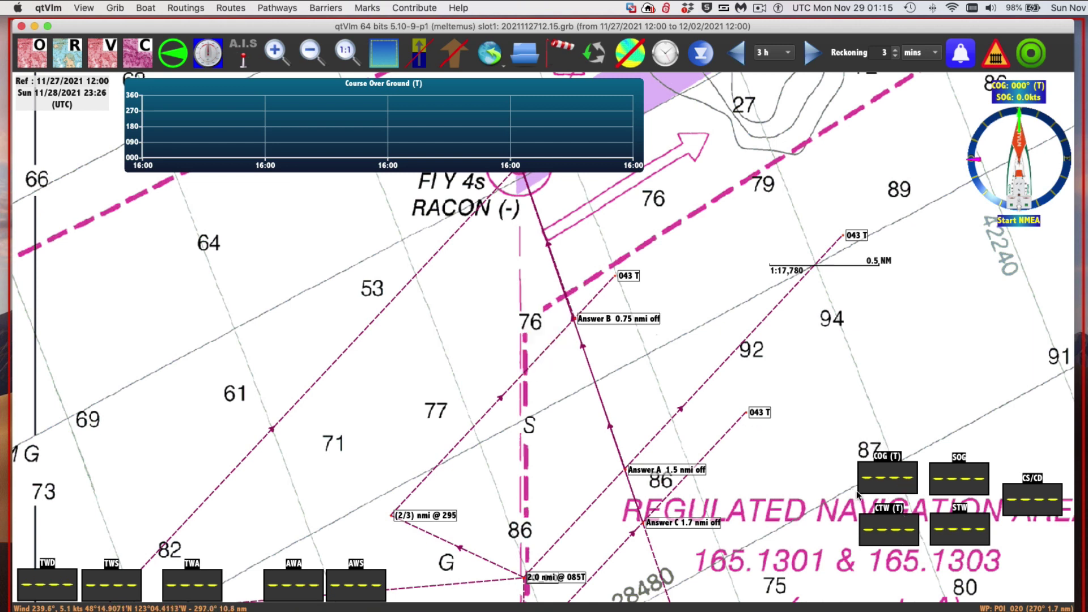
pyautogui.click(891, 474)
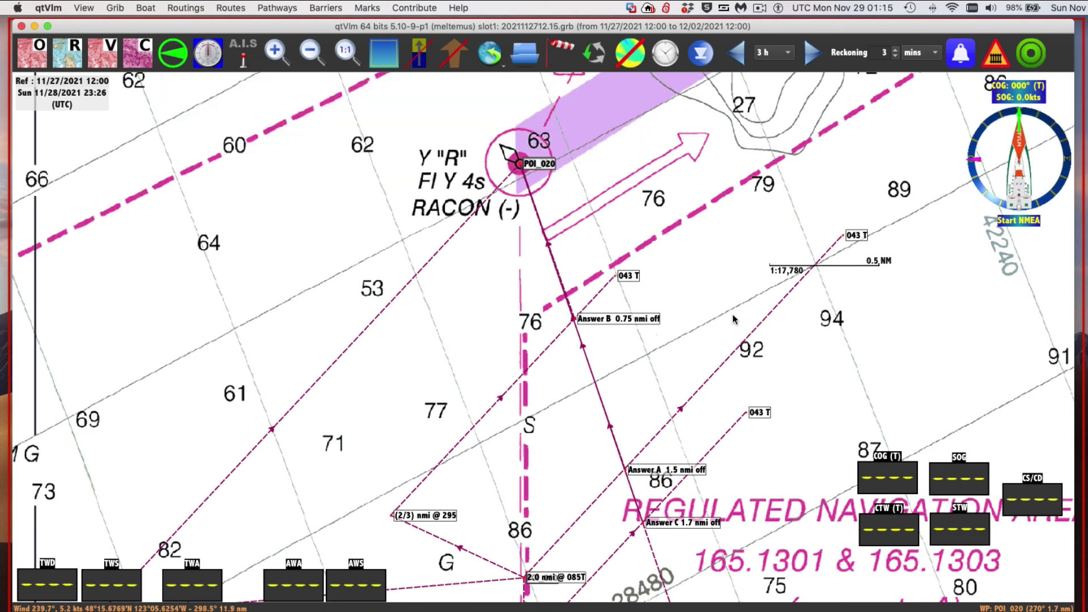
# Start the ruler tool from the Answer A point toward buoy R
pyautogui.moveTo(811, 328)
pyautogui.mouseDown()
pyautogui.moveTo(788, 287)
pyautogui.moveTo(797, 322)
pyautogui.mouseUp()
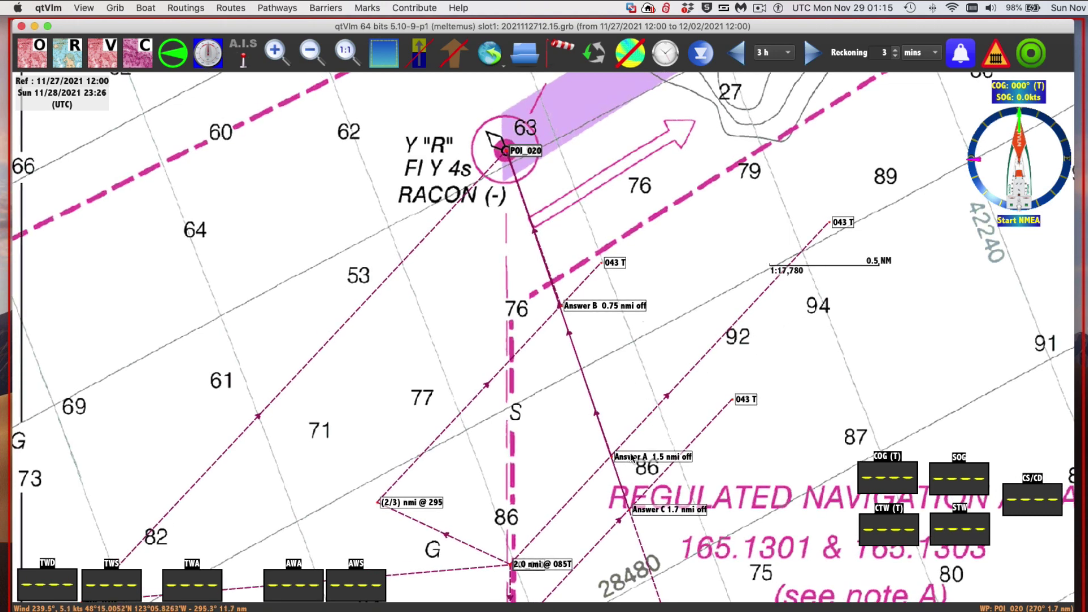
pyautogui.rightClick(632, 457)
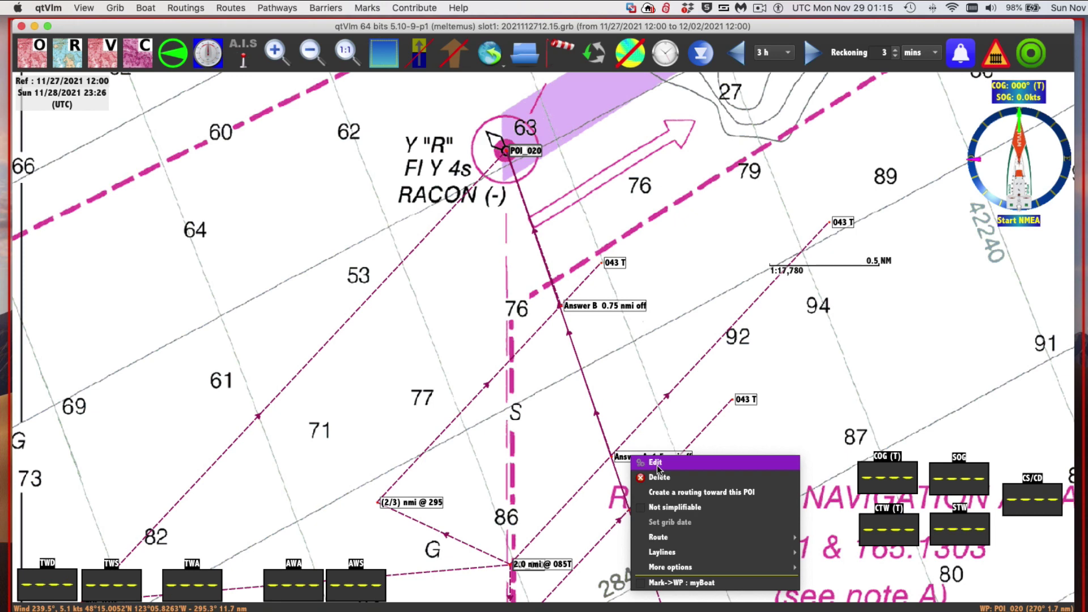
pyautogui.moveTo(683, 566)
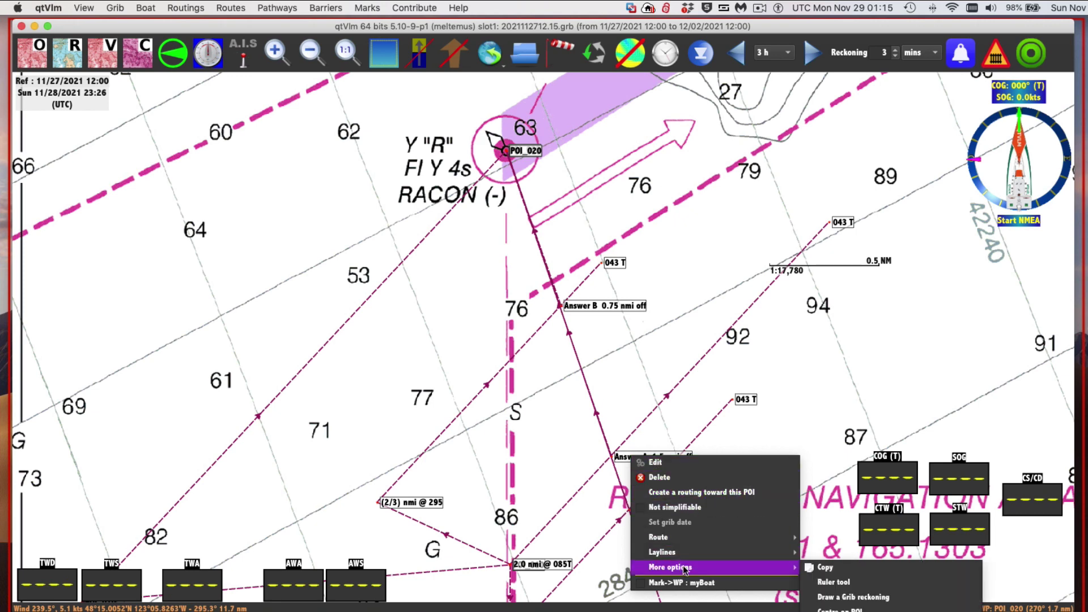
pyautogui.click(844, 584)
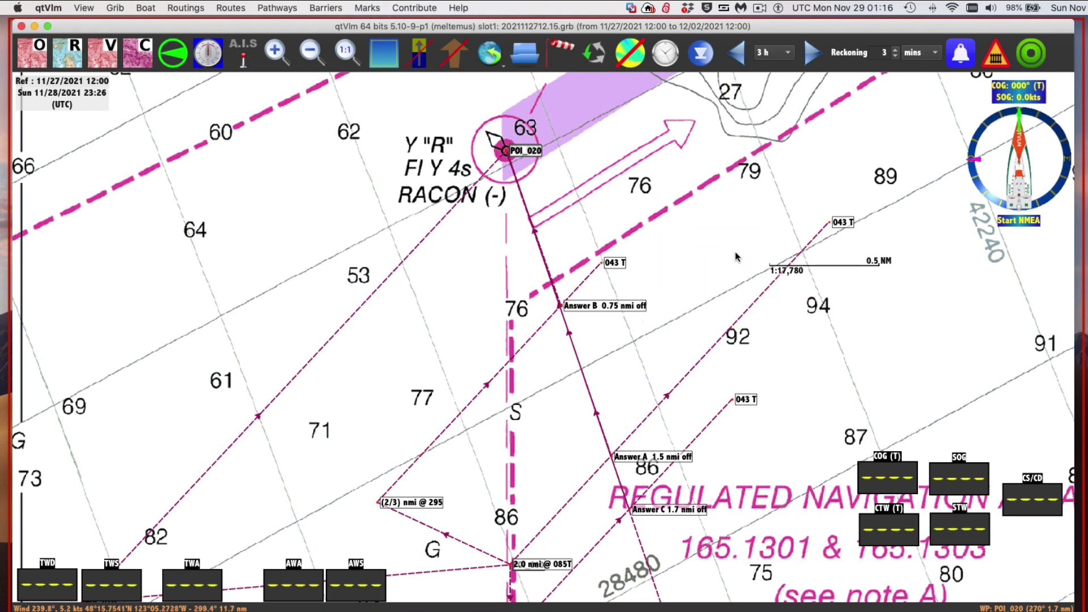
pyautogui.moveTo(736, 257); pyautogui.dragTo(722, 157)
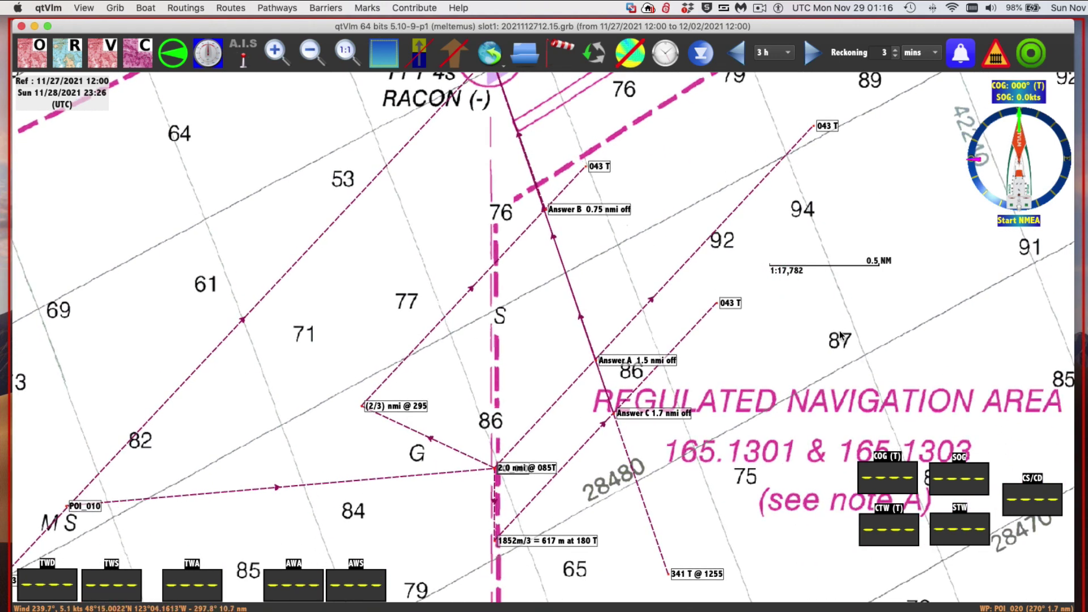
pyautogui.press('super+Tab')
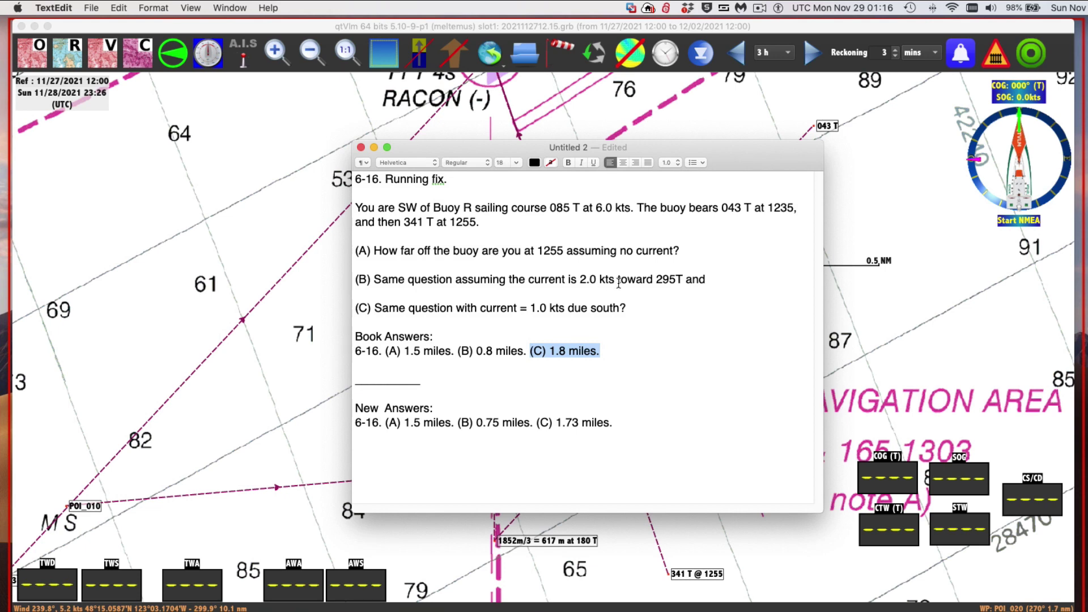
pyautogui.click(672, 282)
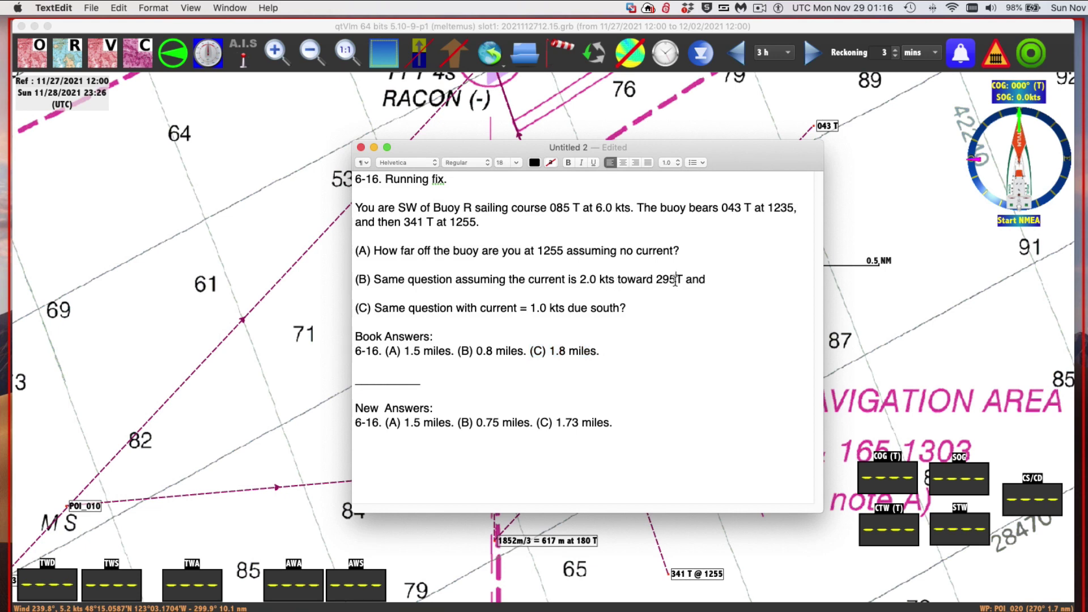
pyautogui.doubleClick(463, 147)
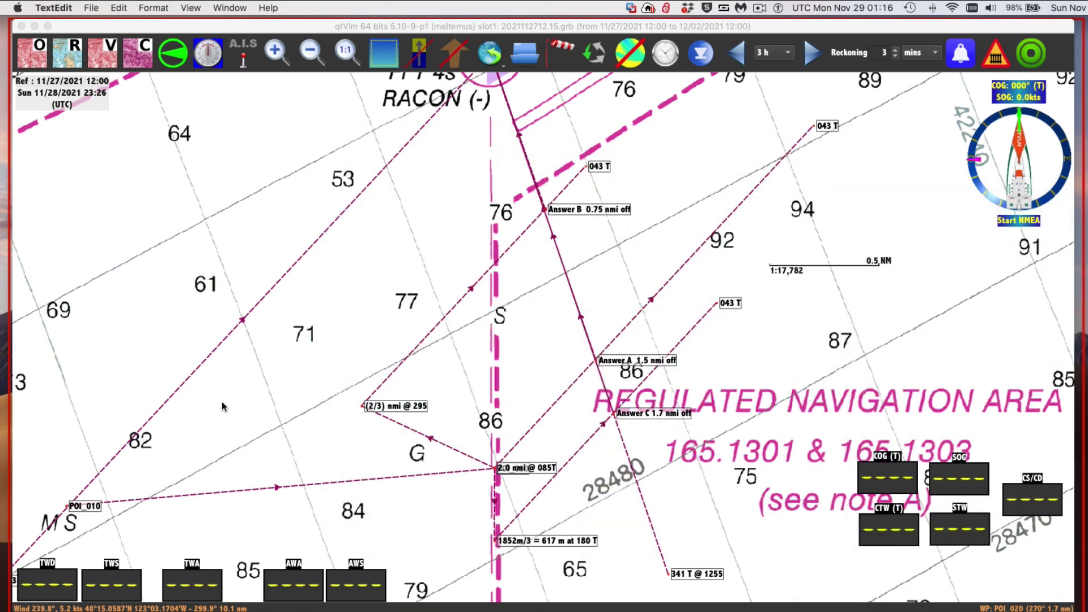
pyautogui.moveTo(224, 404); pyautogui.dragTo(453, 348)
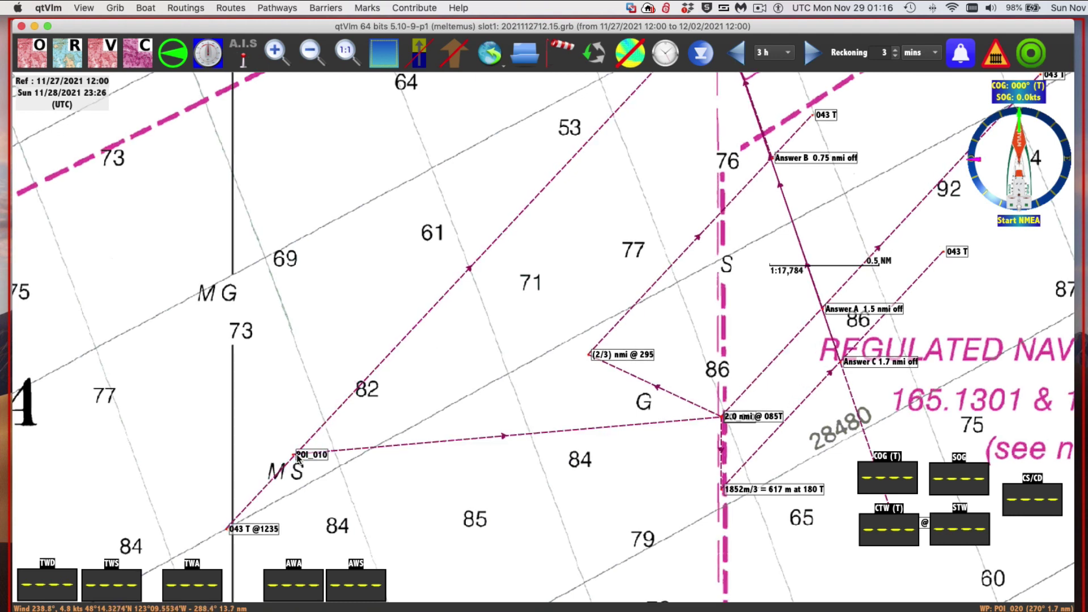
pyautogui.moveTo(297, 457)
pyautogui.moveTo(722, 419)
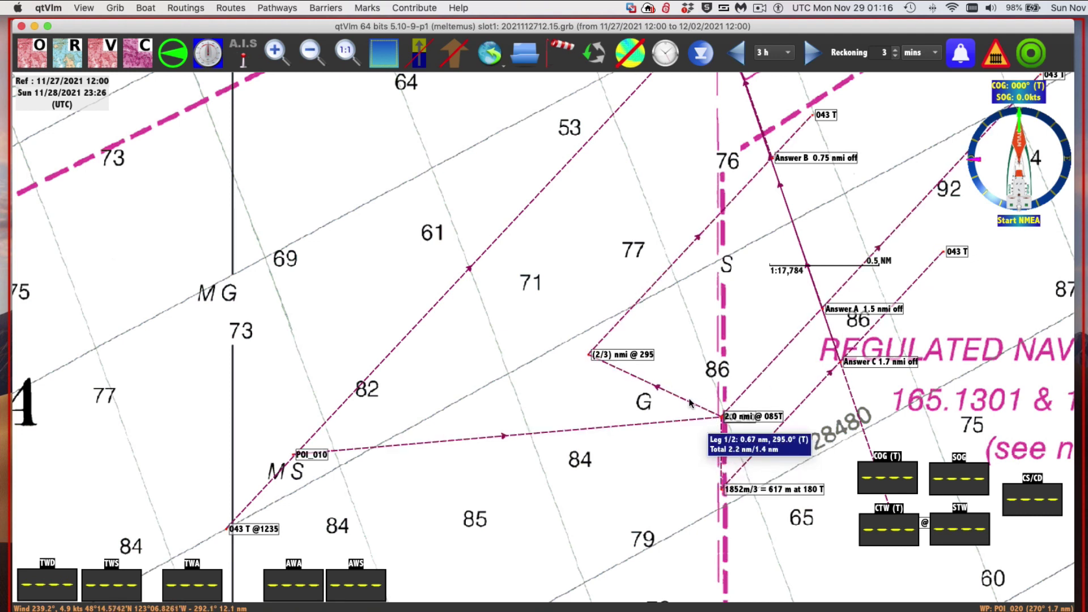
pyautogui.moveTo(602, 359)
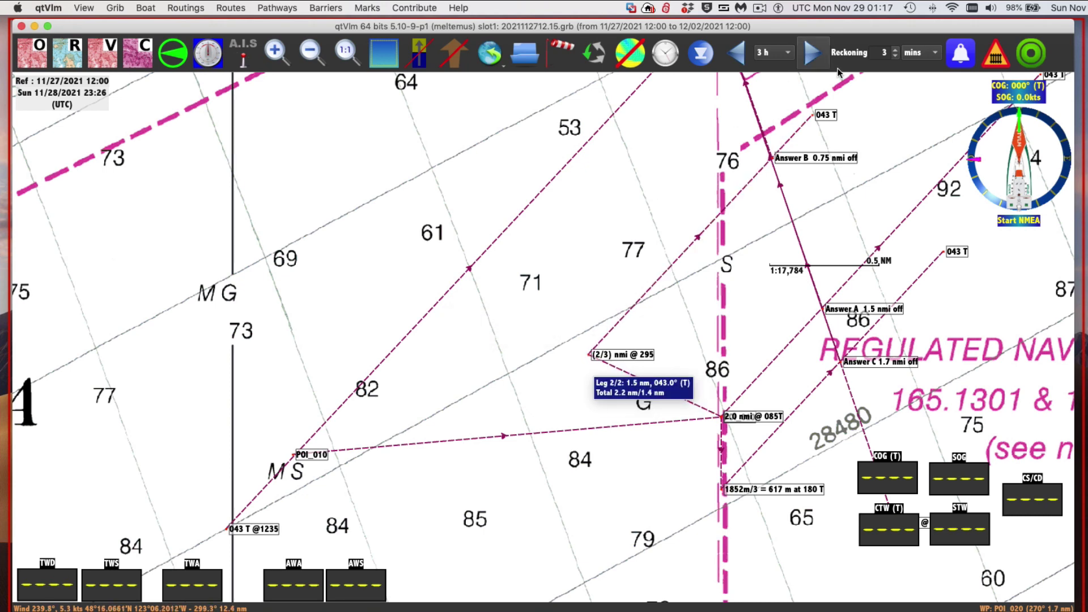
pyautogui.moveTo(811, 247); pyautogui.dragTo(644, 488)
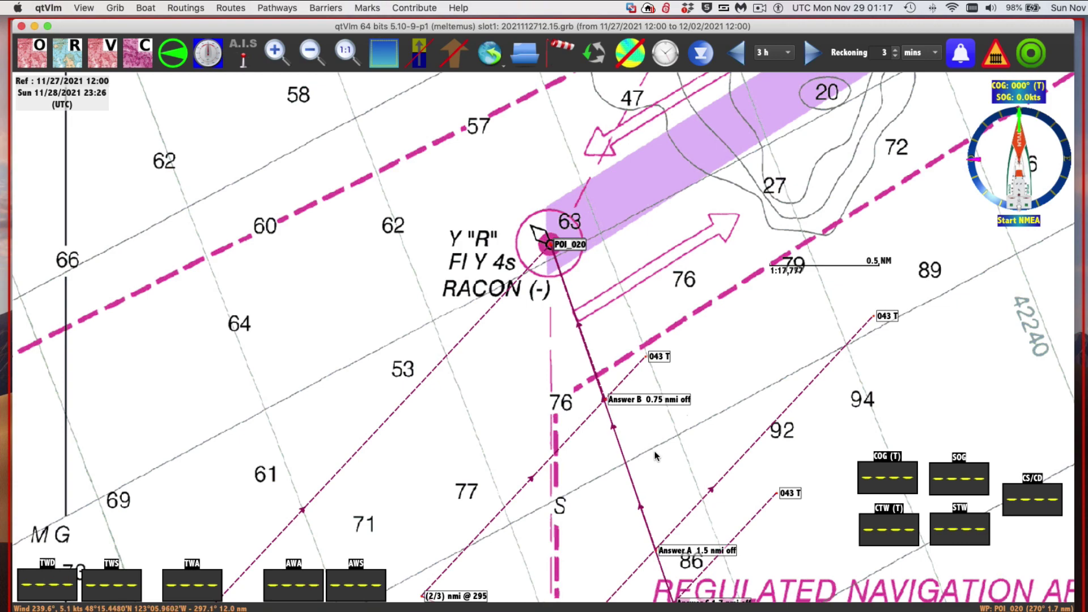
pyautogui.moveTo(655, 452); pyautogui.dragTo(580, 133)
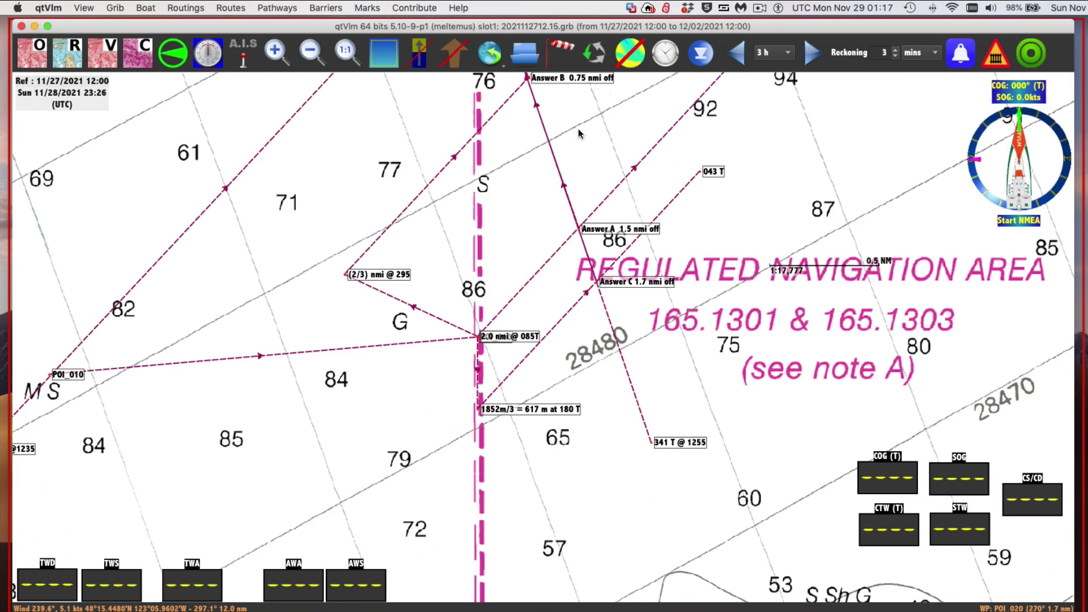
pyautogui.moveTo(526, 81); pyautogui.dragTo(626, 466)
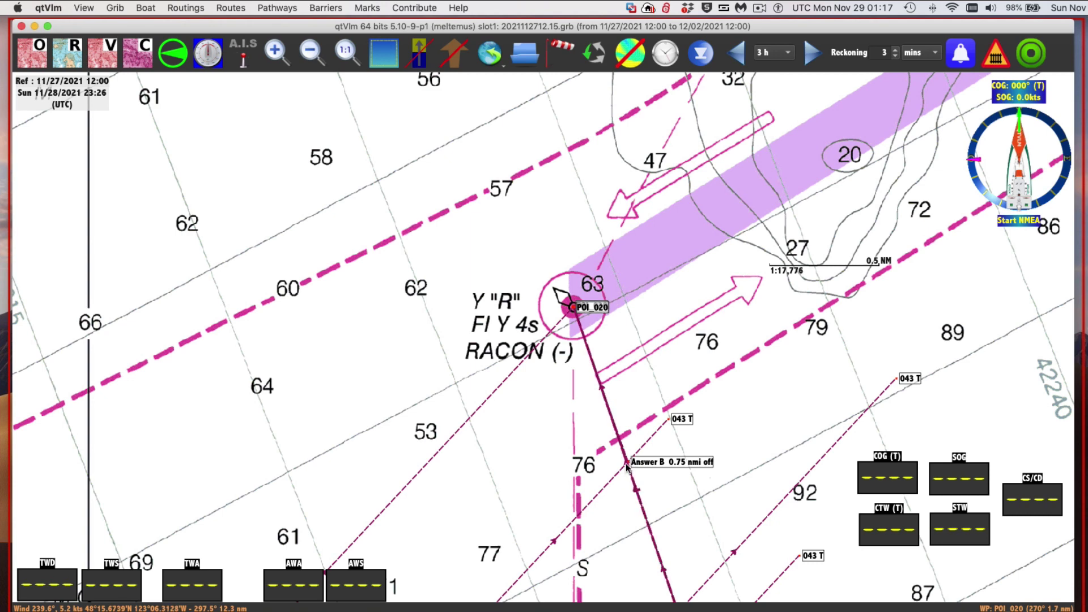
# Zoom in and start a ruler measurement from the Answer B point to buoy R
pyautogui.scroll(4, 627, 466)
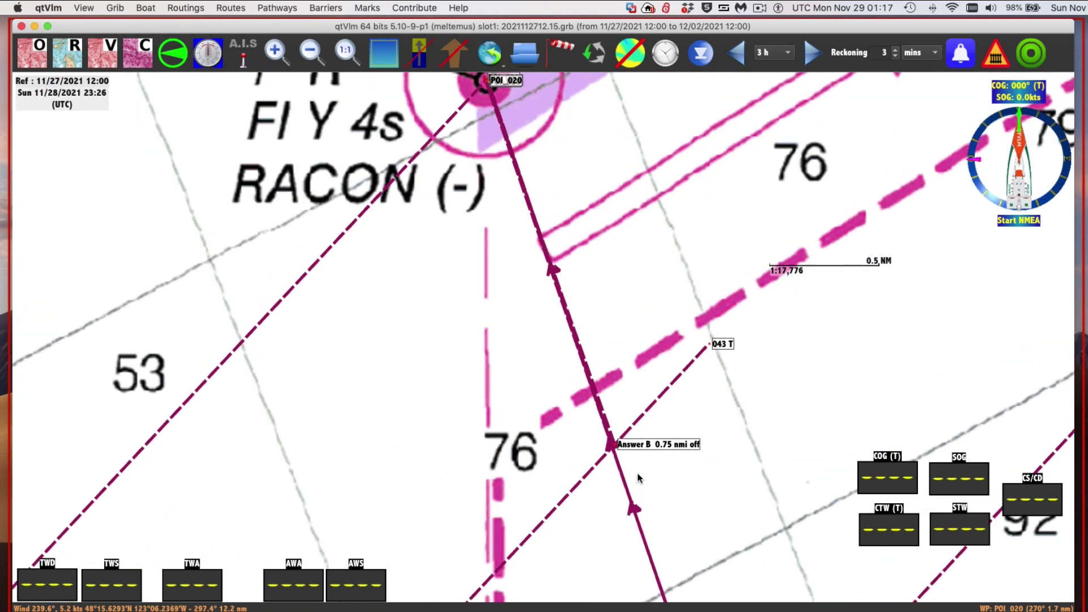
pyautogui.scroll(2, 760, 357)
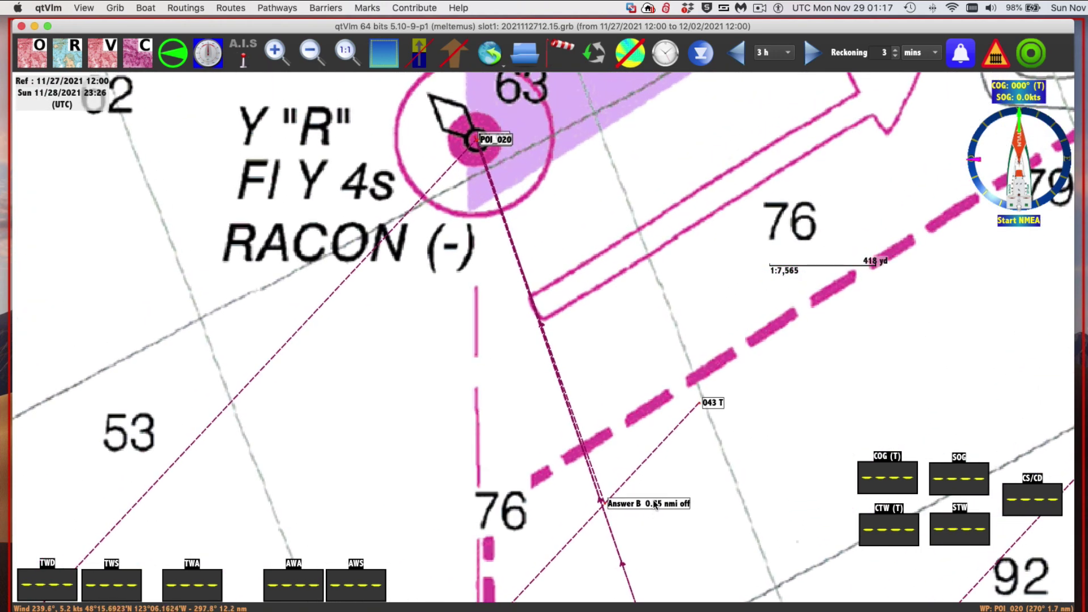
pyautogui.rightClick(655, 504)
pyautogui.click(629, 508)
pyautogui.rightClick(629, 508)
pyautogui.moveTo(793, 607)
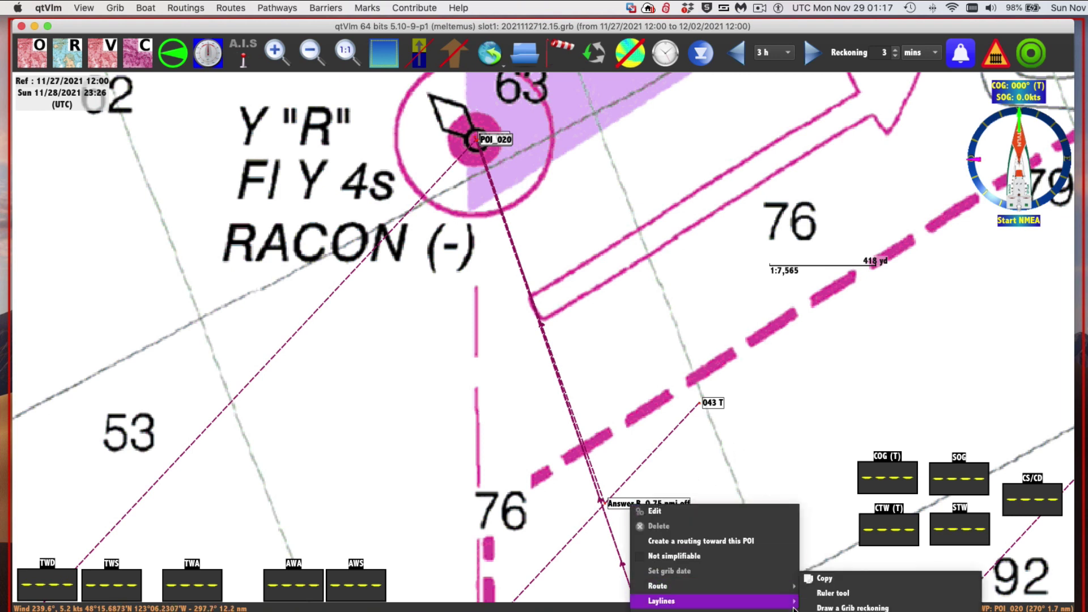
pyautogui.click(833, 594)
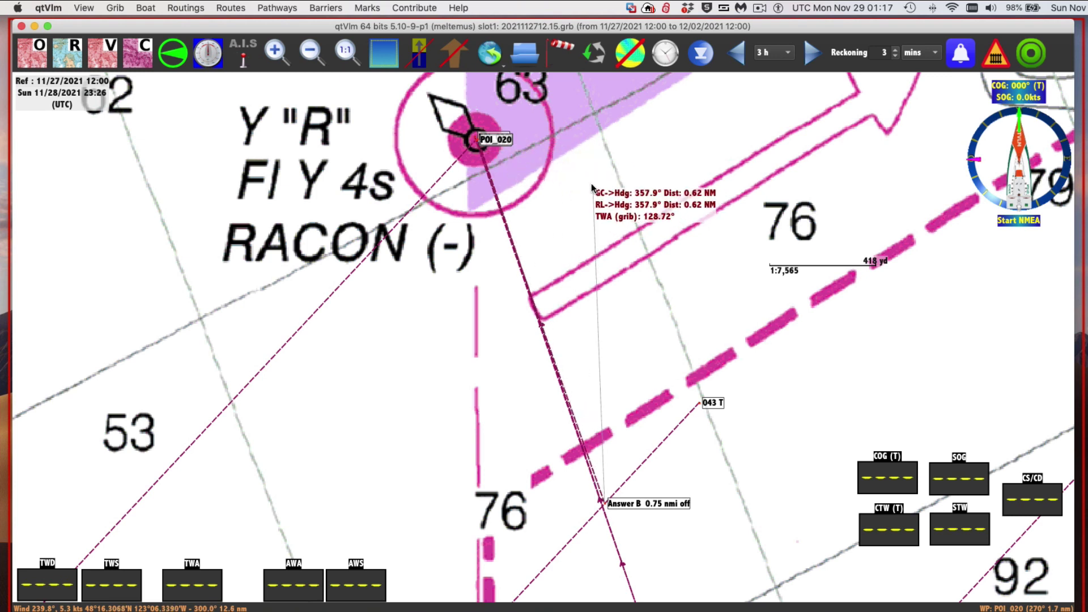
# End the ruler at buoy R and zoom out to show Answers A 1.5, B 0.75, C 1.7 together
pyautogui.click(602, 197)
pyautogui.scroll(-5, 756, 355)
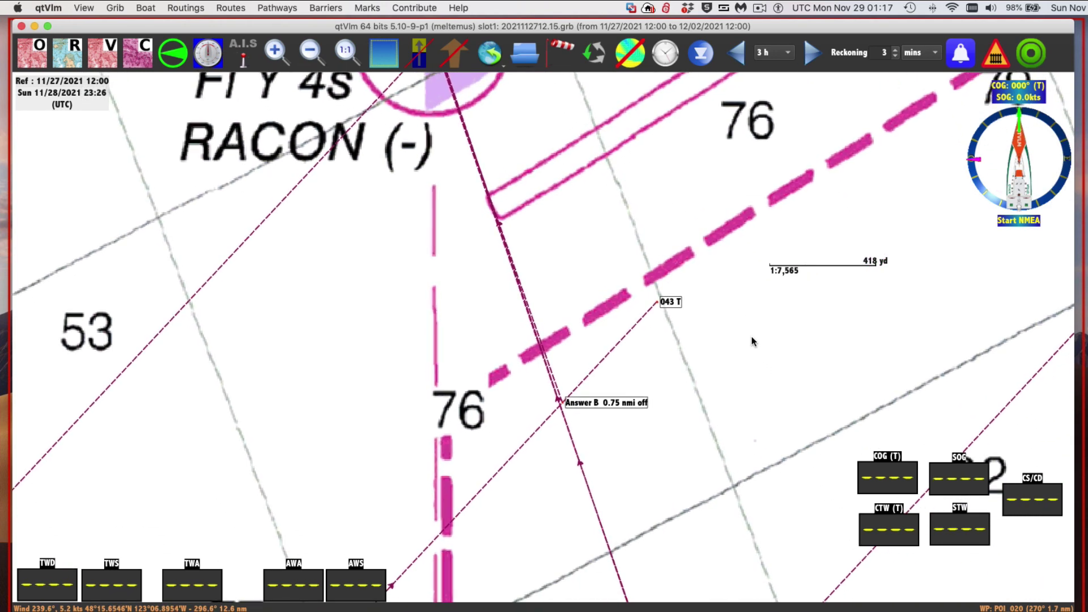
pyautogui.scroll(-4, 697, 408)
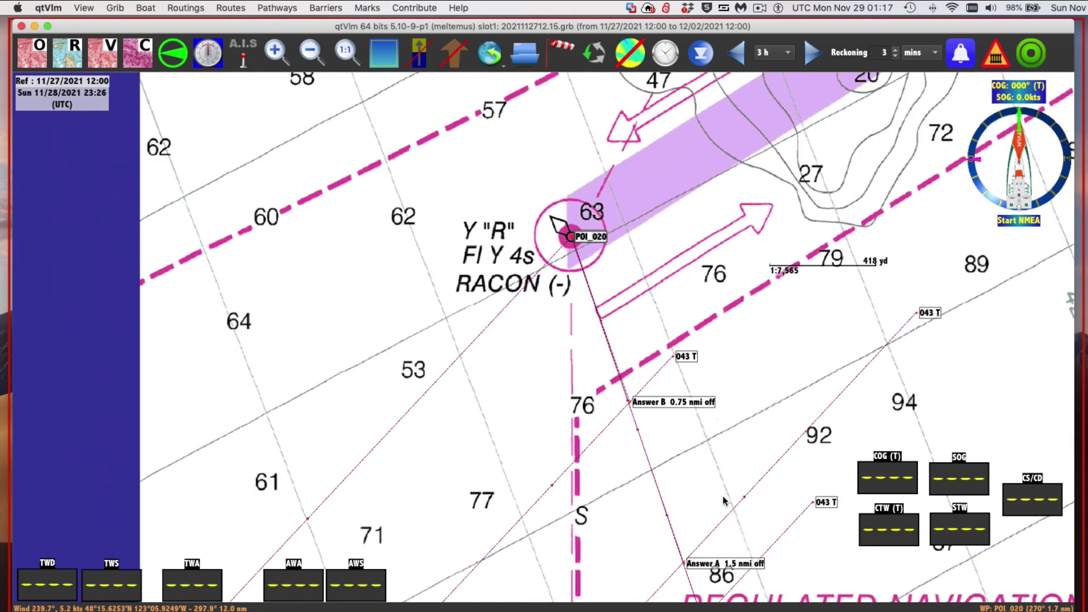
pyautogui.moveTo(715, 461); pyautogui.dragTo(632, 286)
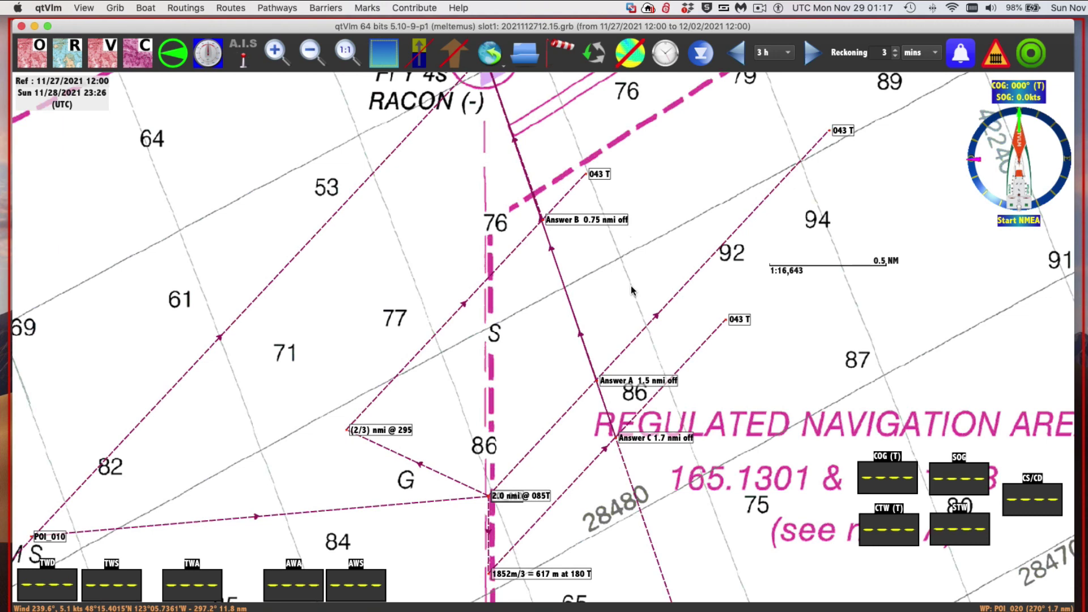
pyautogui.scroll(-5, 631, 285)
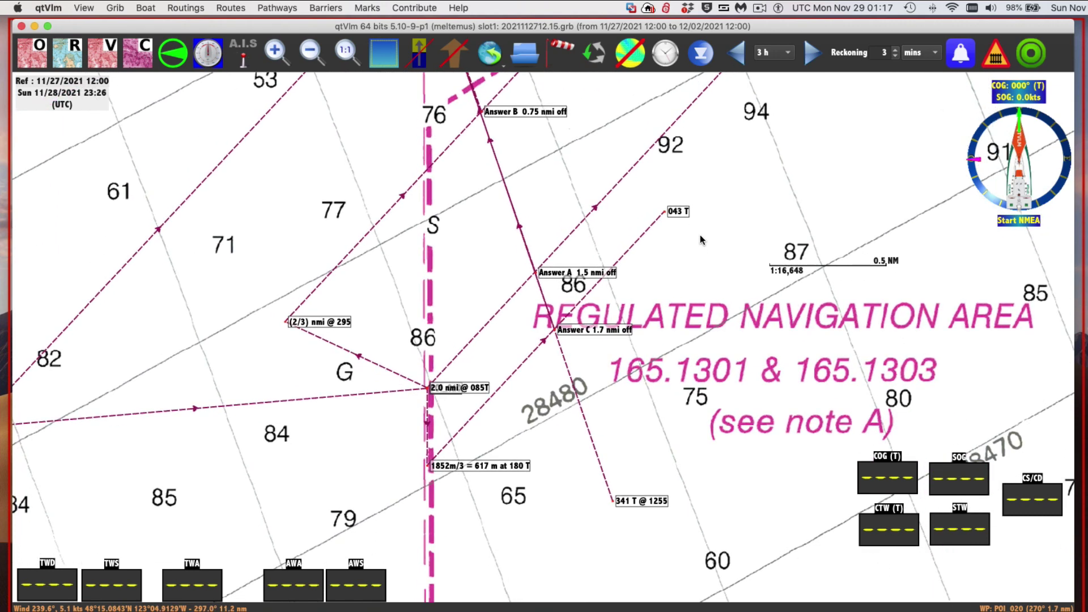
pyautogui.scroll(-1, 701, 234)
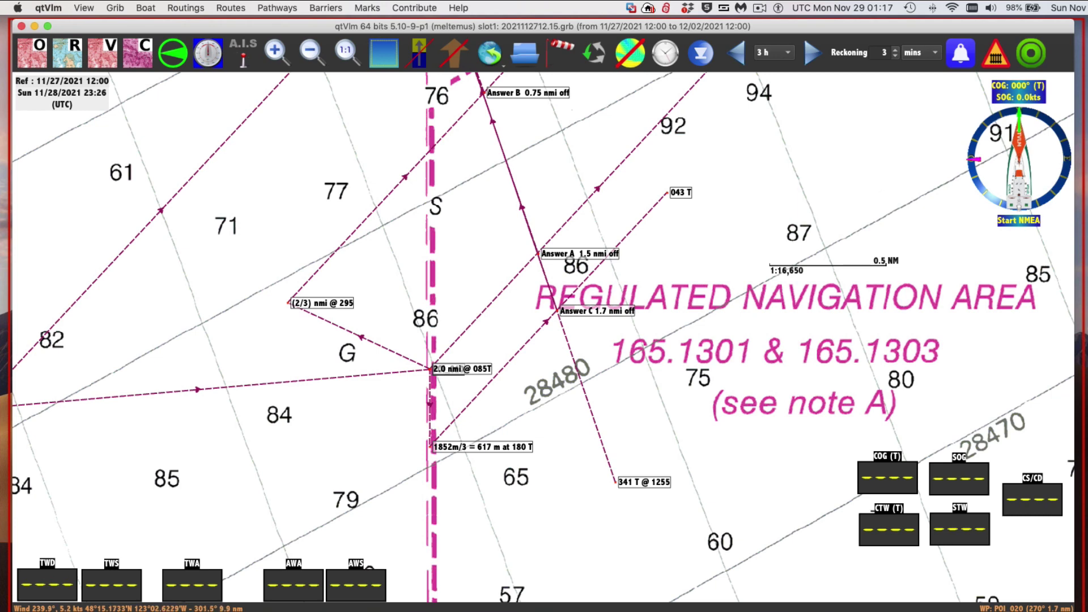
pyautogui.press('super+Tab')
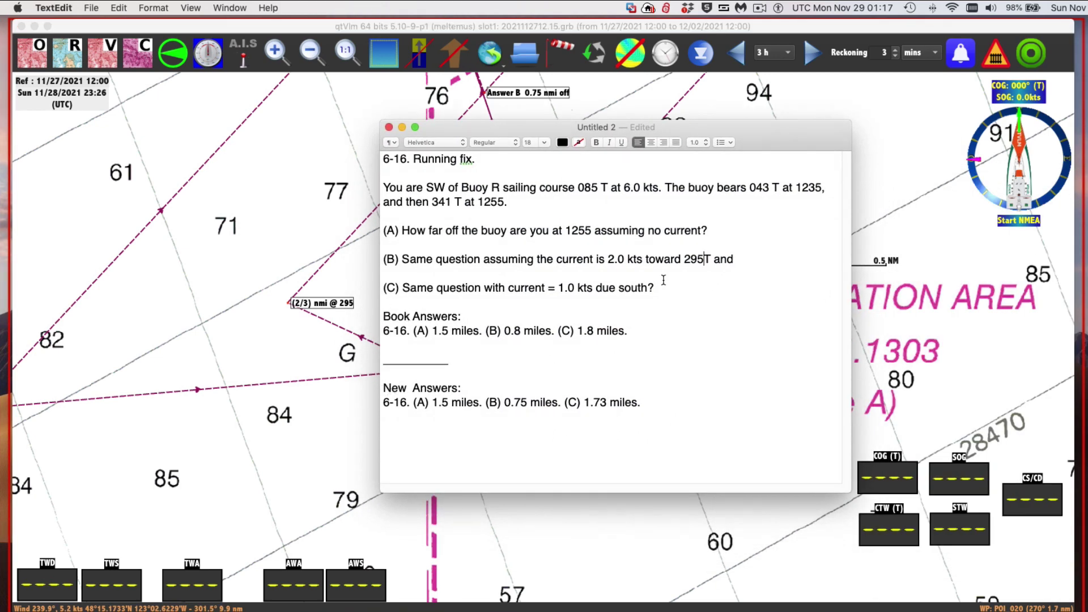
pyautogui.click(402, 127)
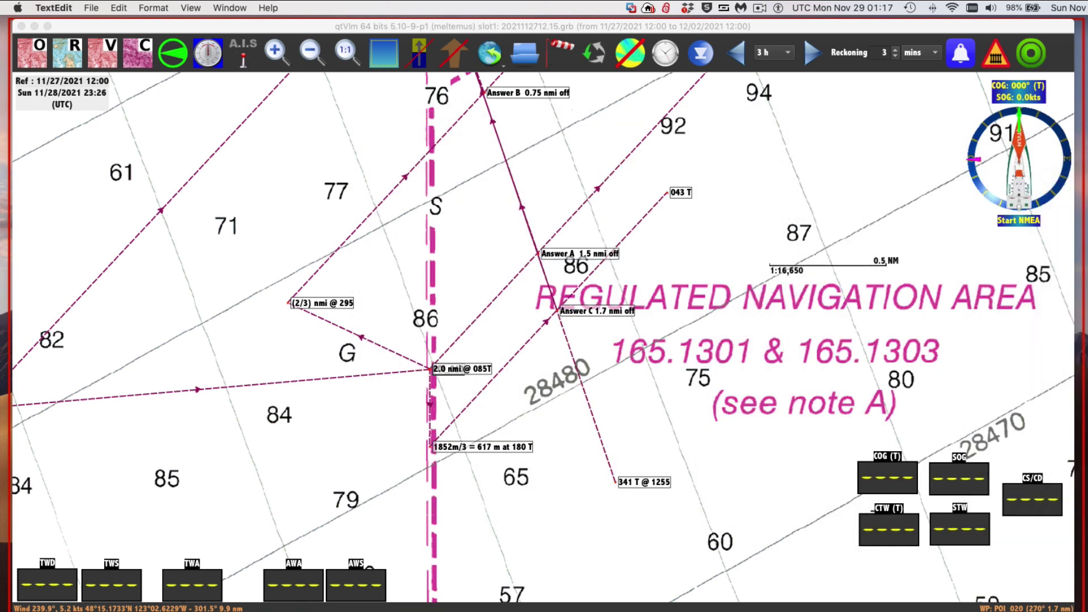
pyautogui.moveTo(330, 362); pyautogui.dragTo(402, 254)
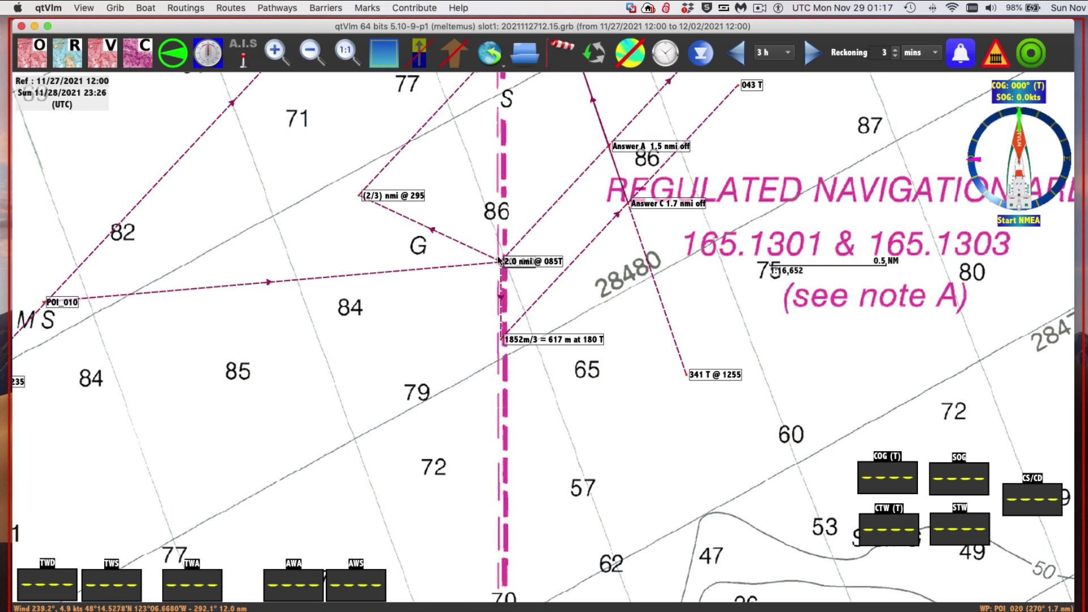
pyautogui.moveTo(503, 267)
pyautogui.moveTo(498, 304)
pyautogui.scroll(2, 493, 310)
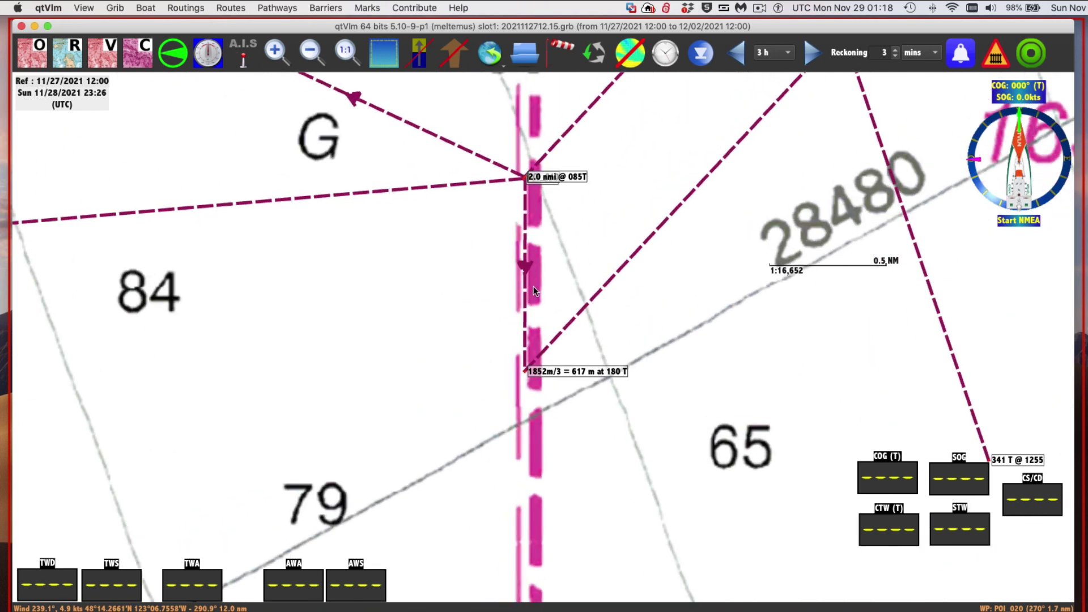
pyautogui.moveTo(524, 286)
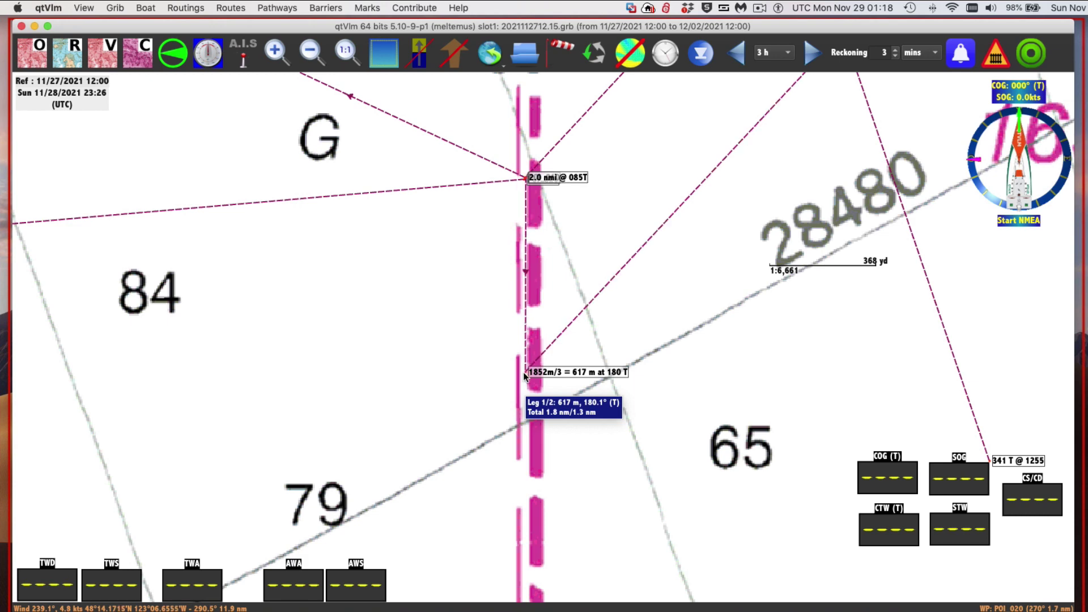
pyautogui.scroll(-1, 386, 338)
pyautogui.scroll(-3, 388, 351)
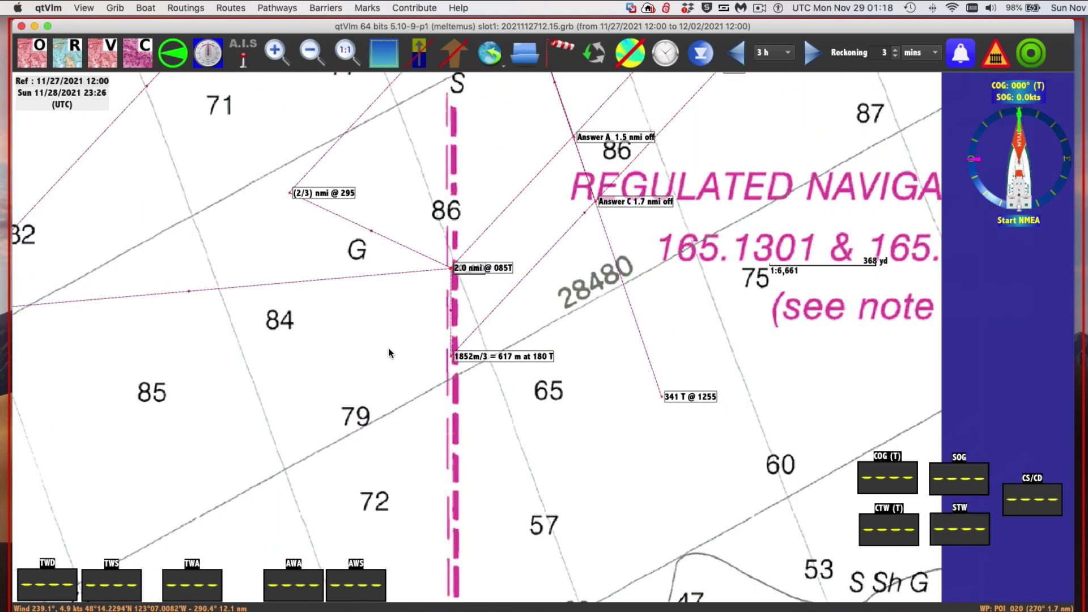
pyautogui.moveTo(517, 391); pyautogui.dragTo(574, 485)
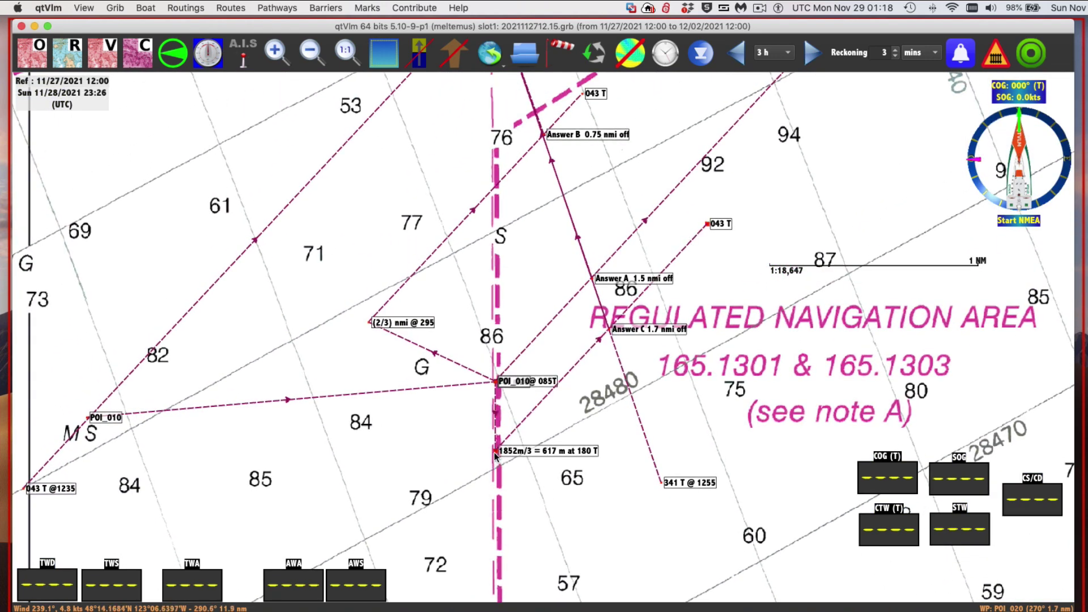
pyautogui.moveTo(289, 205)
pyautogui.scroll(5, 571, 375)
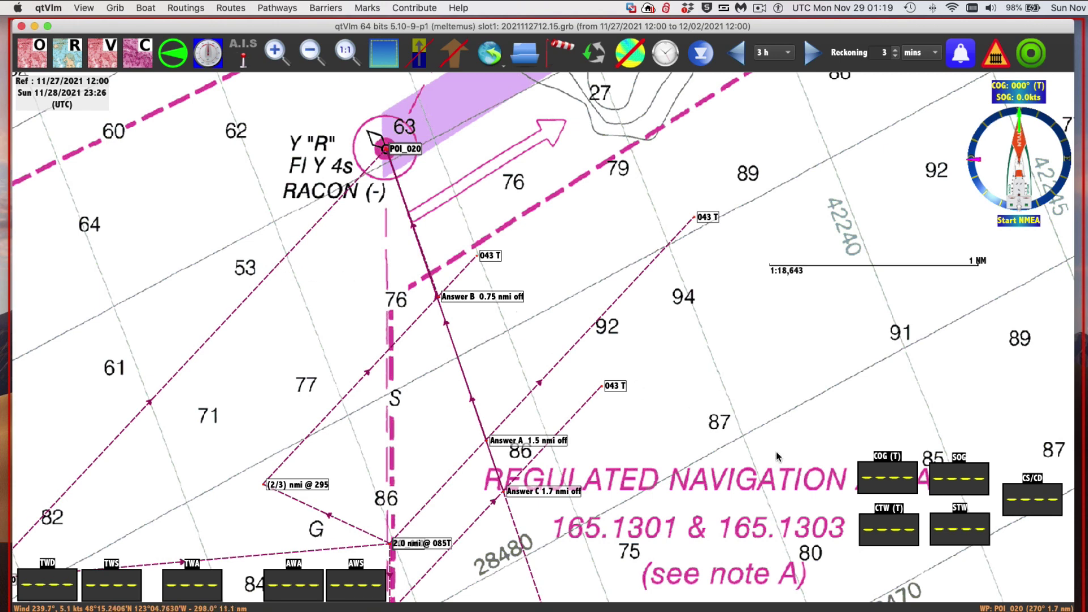
pyautogui.scroll(-5, 682, 335)
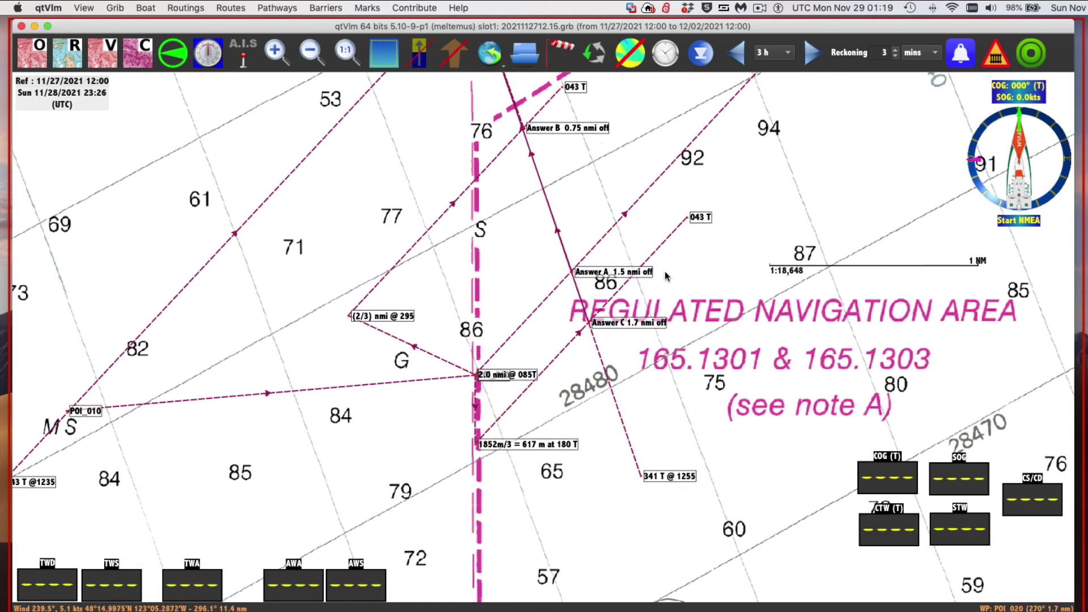
pyautogui.scroll(5, 664, 279)
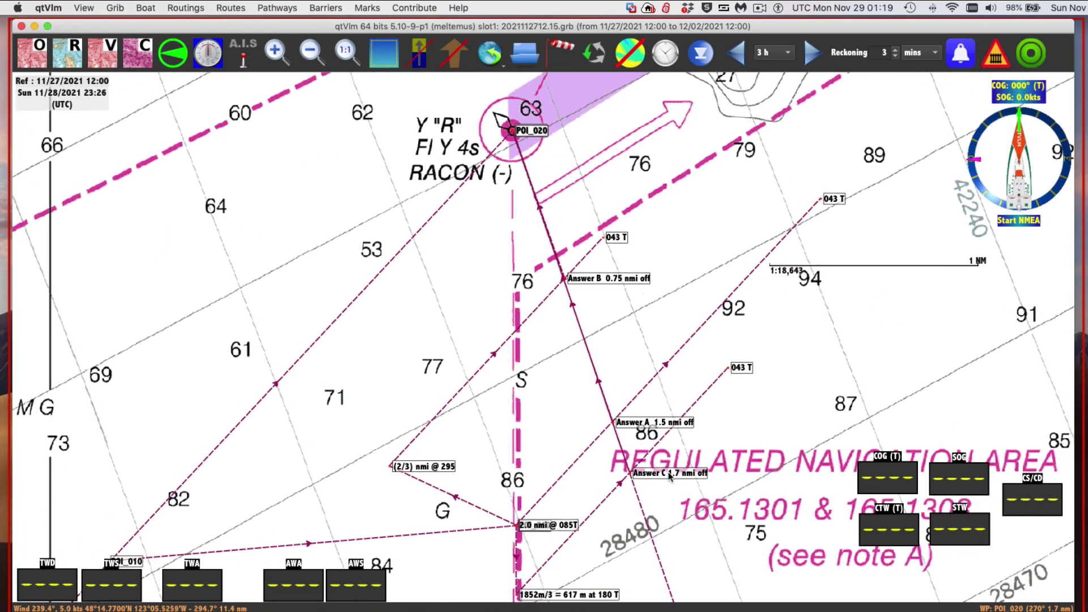
# Run the ruler from the Answer C point to POI_020 at buoy R, reading 1.74 NM at 341°
pyautogui.rightClick(644, 472)
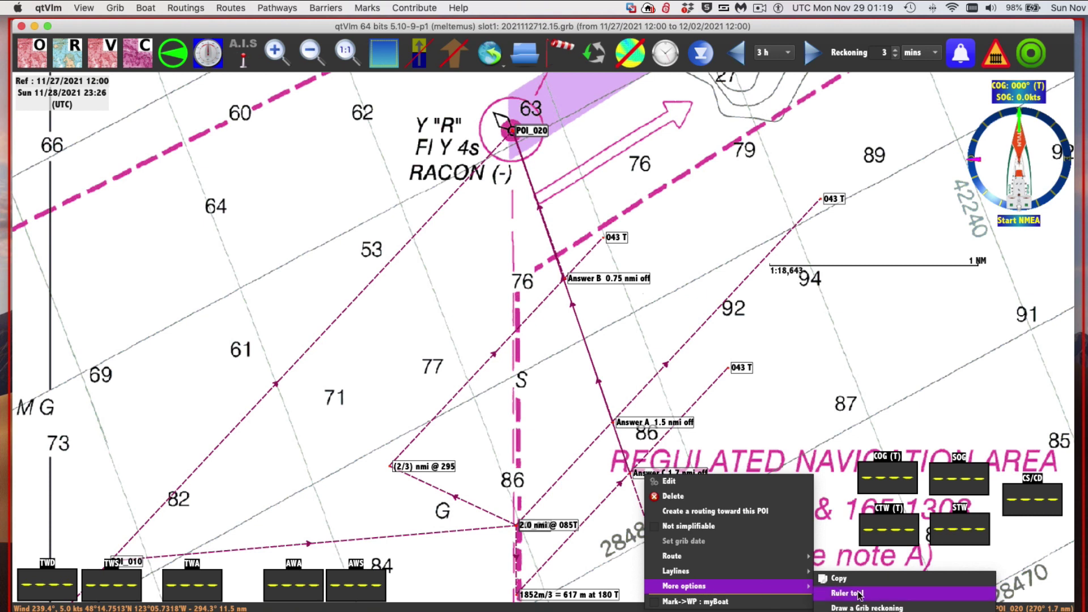
pyautogui.click(862, 593)
pyautogui.moveTo(512, 132)
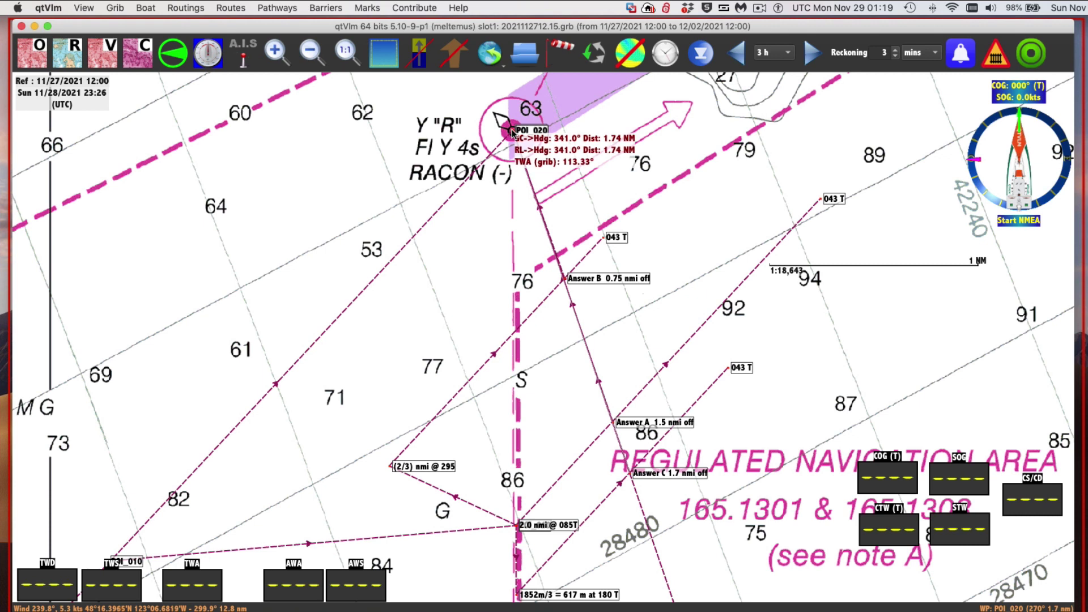
pyautogui.click(512, 132)
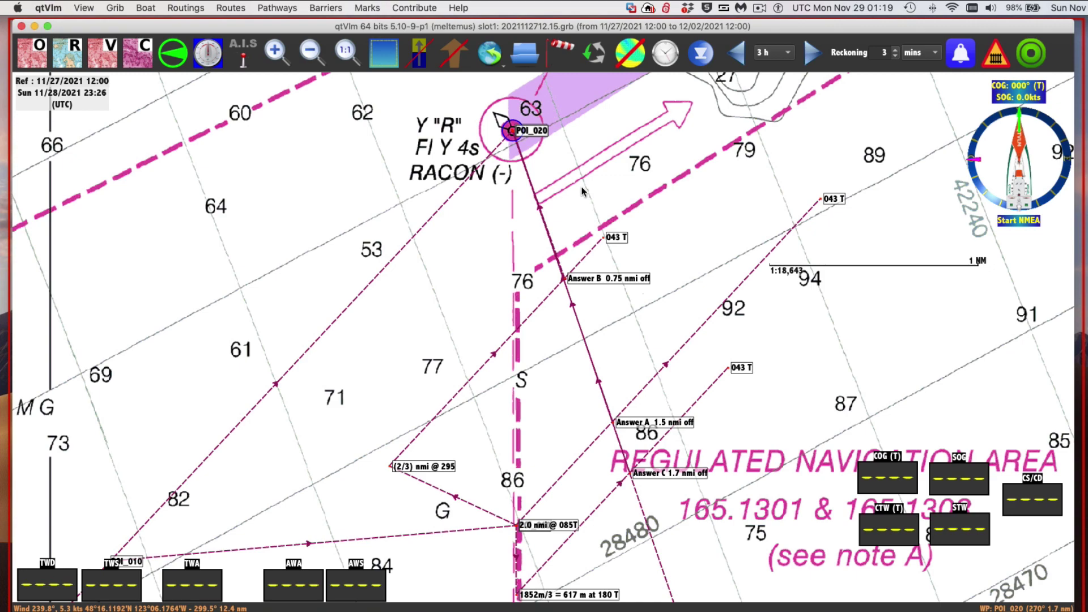
pyautogui.scroll(-3, 723, 320)
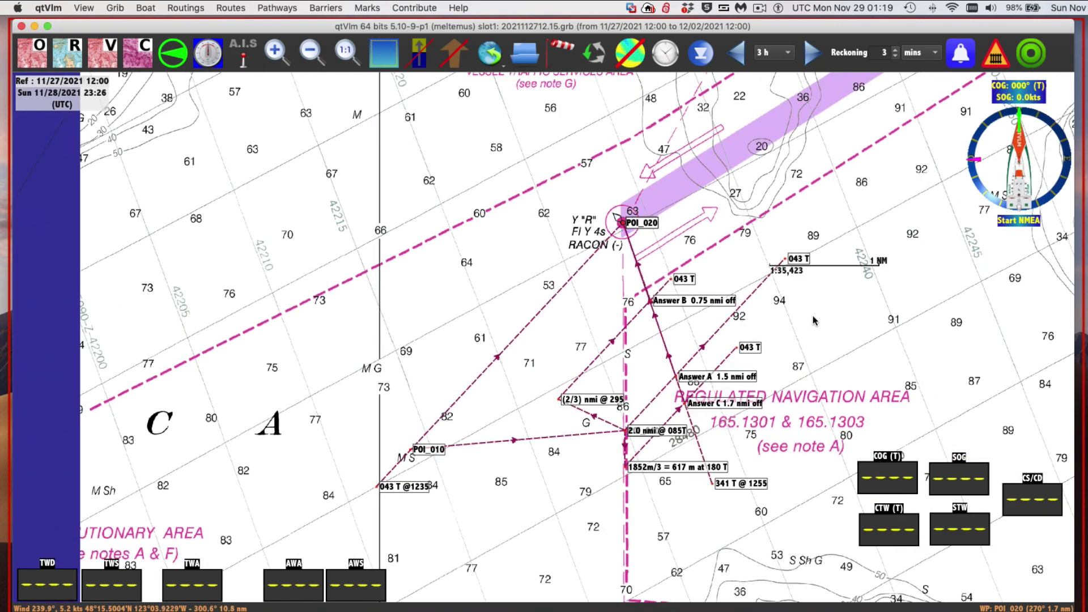
pyautogui.moveTo(847, 316); pyautogui.dragTo(722, 288)
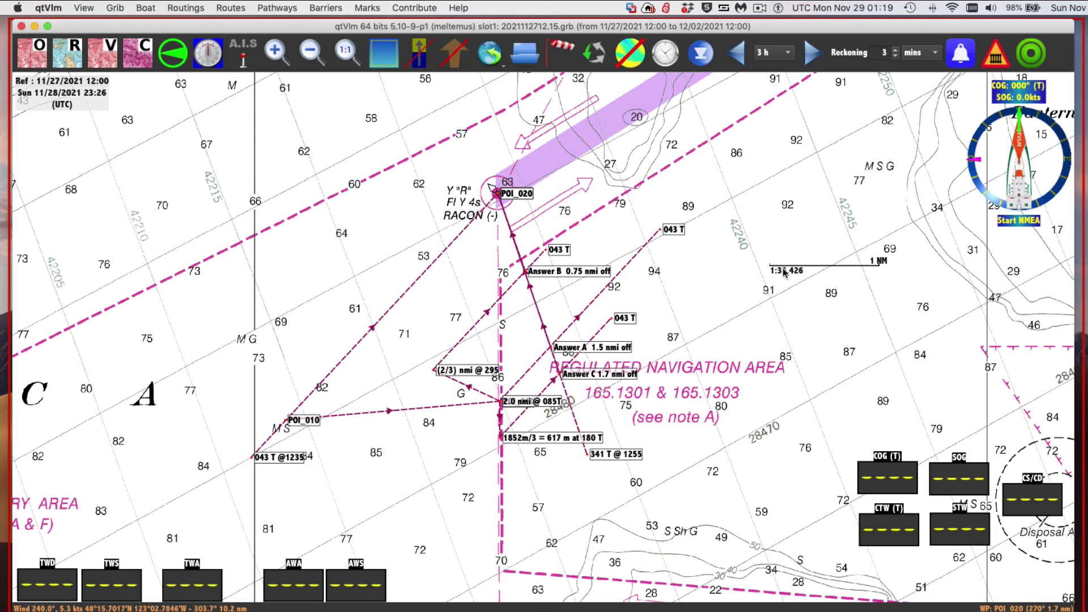
pyautogui.click(274, 9)
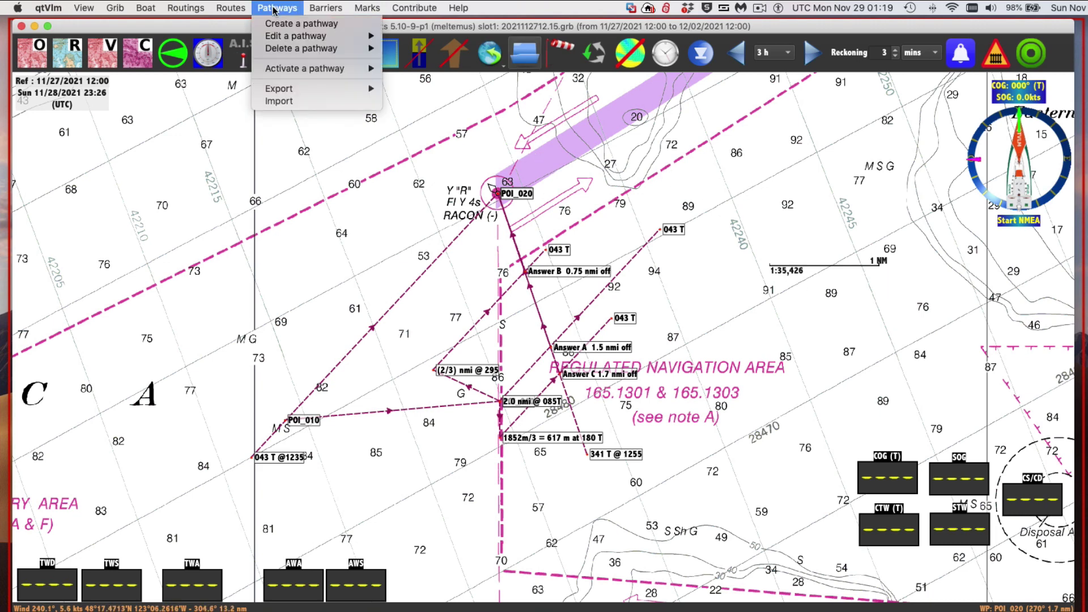
pyautogui.moveTo(288, 37)
pyautogui.click(786, 165)
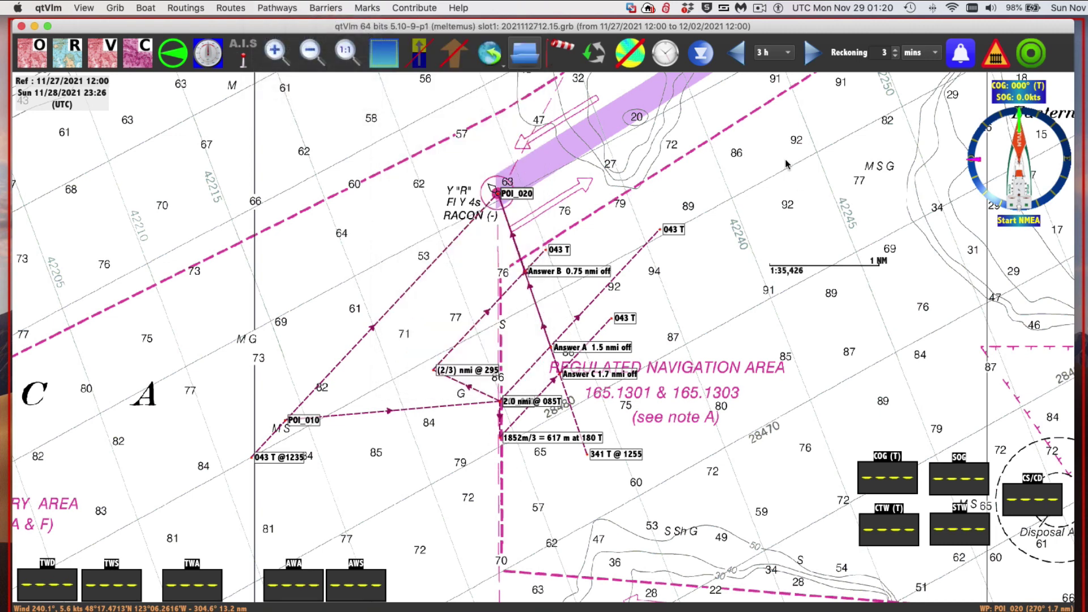